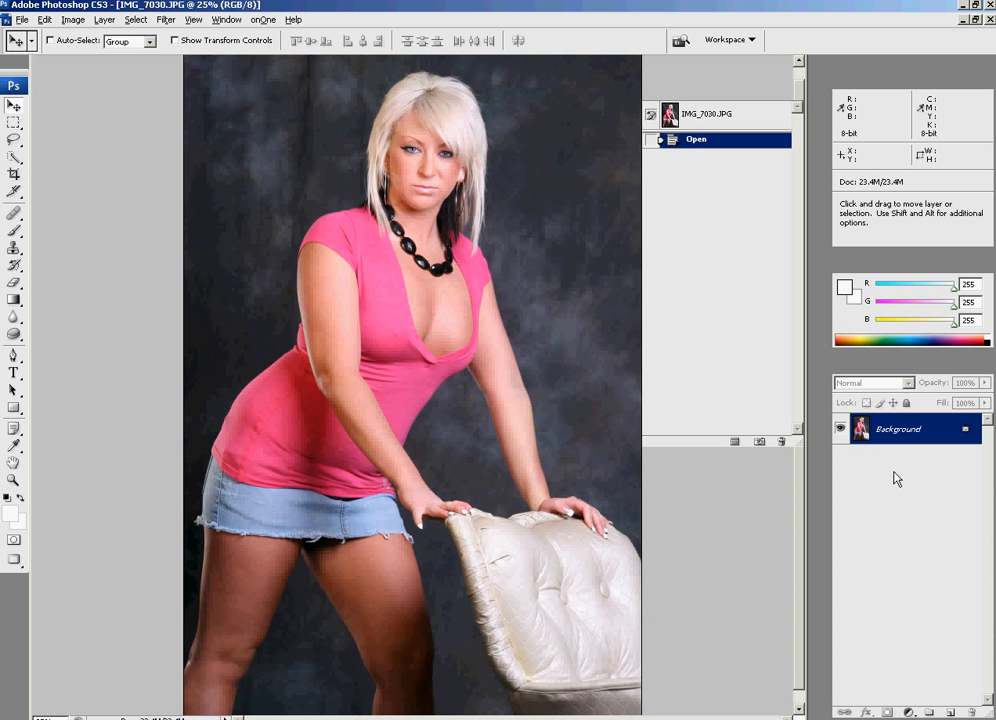
left_click_drag(905, 433, 949, 711)
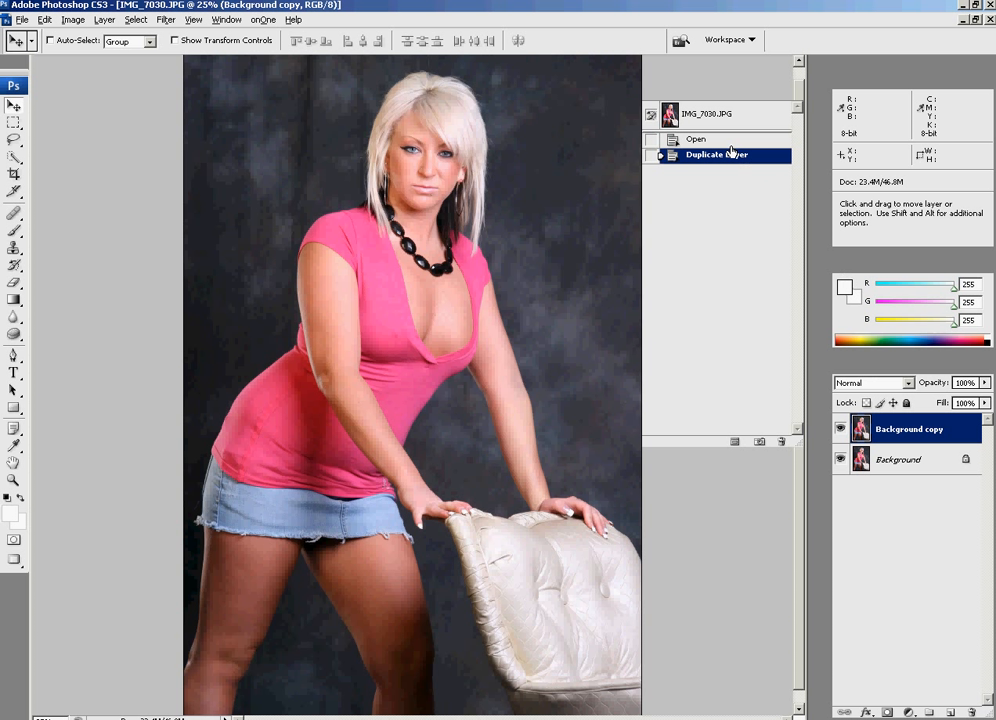
left_click(782, 441)
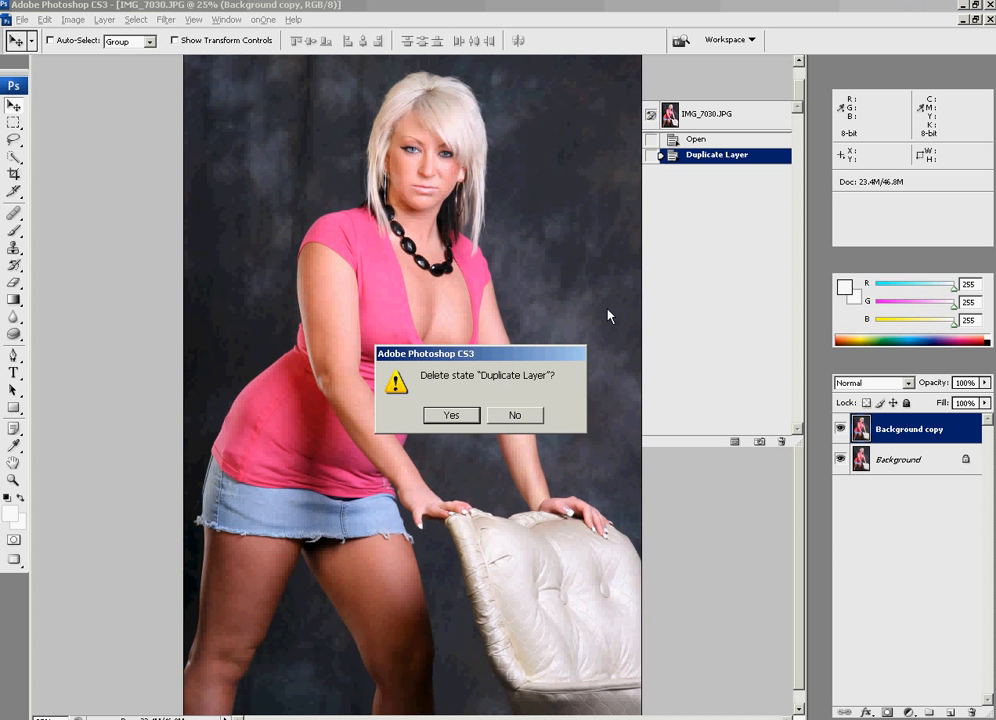
left_click(452, 415)
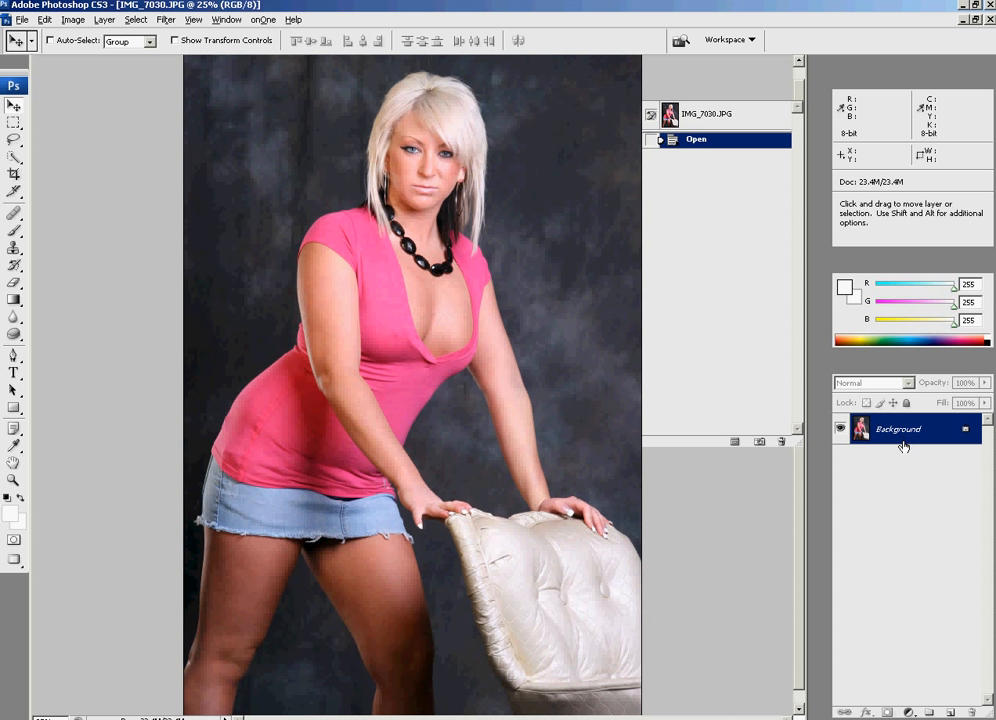
Duplicate the Background layer under the name "liquify"
key("alt")
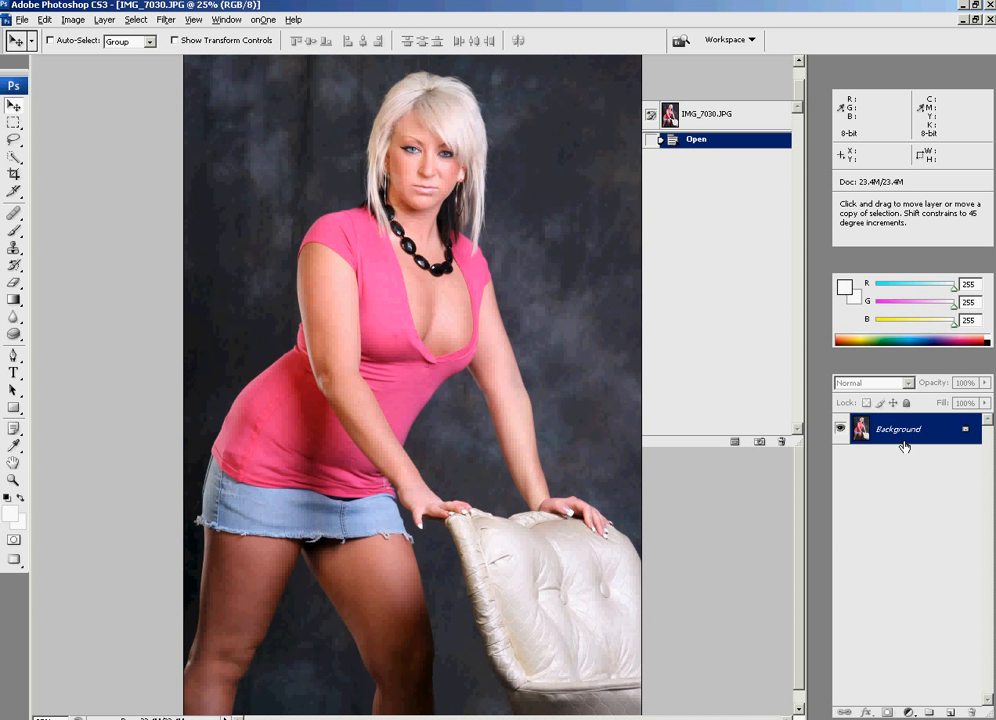
left_click_drag(894, 436, 915, 599)
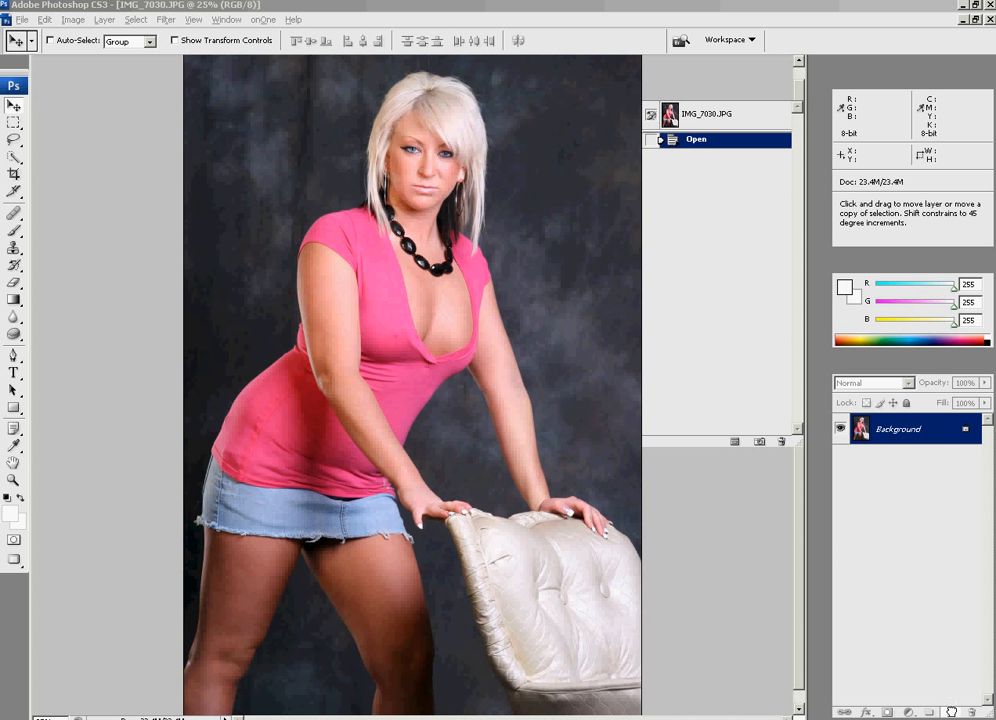
left_click_drag(951, 712, 949, 713)
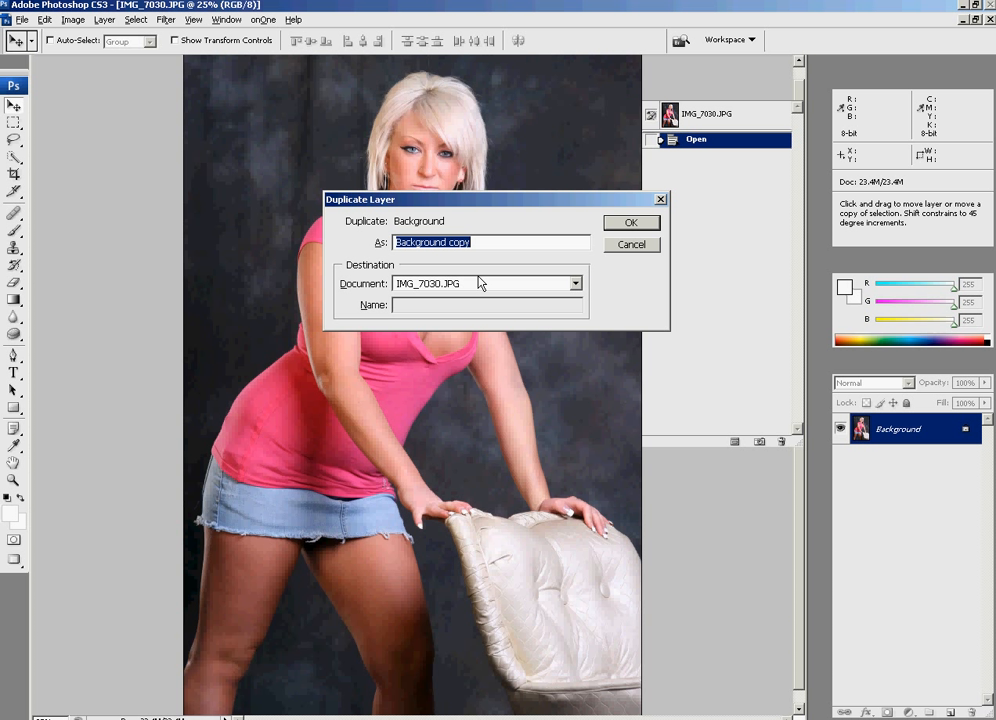
type("liquify")
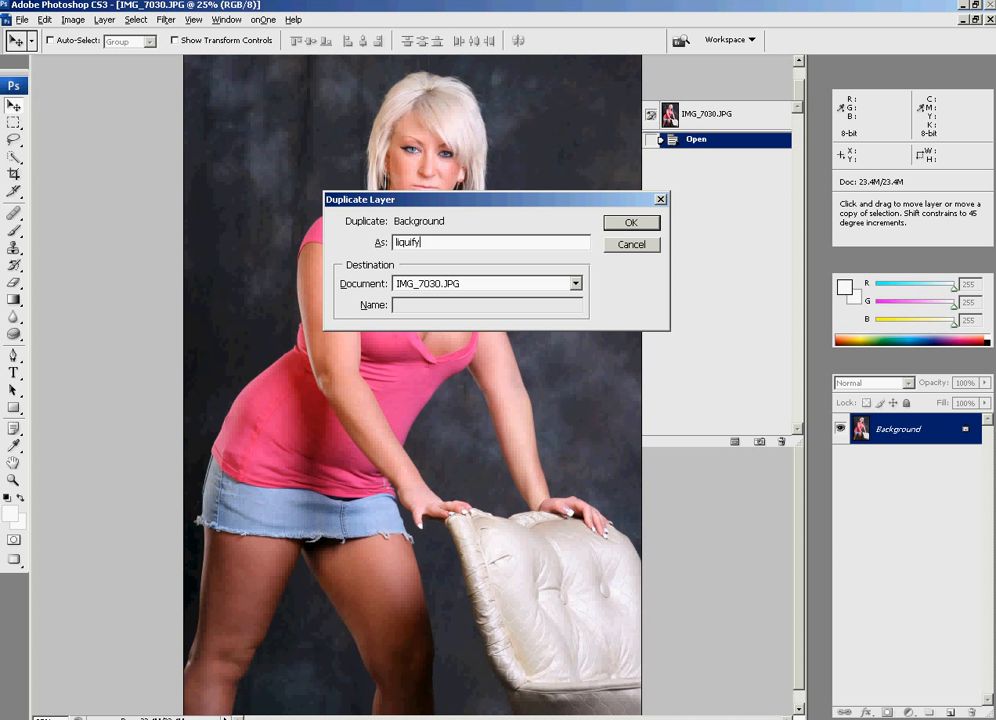
left_click(631, 222)
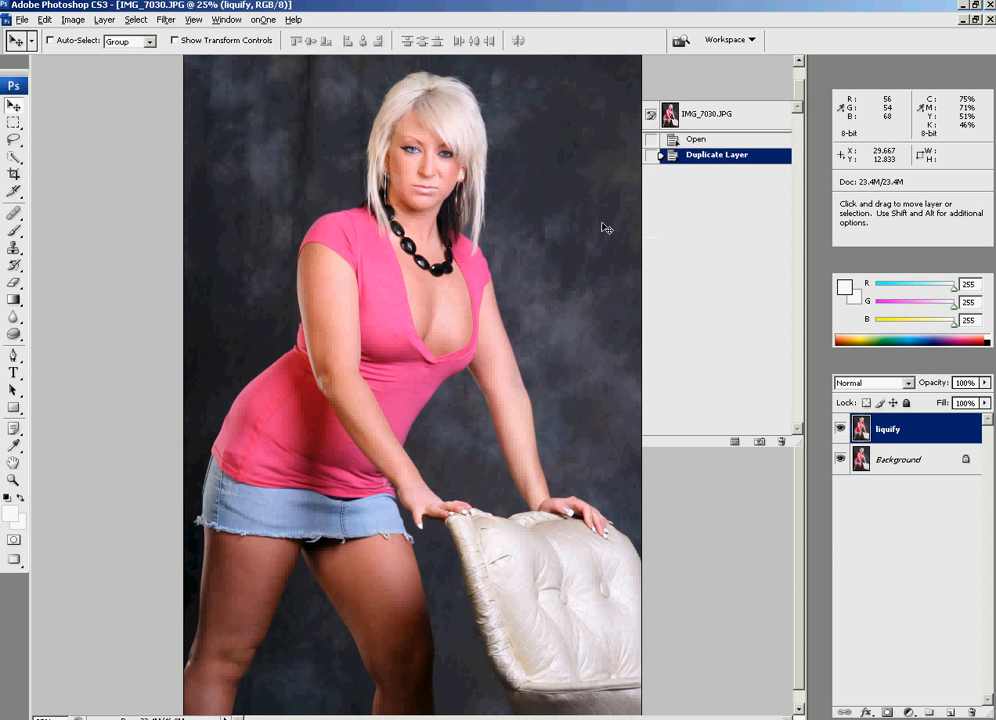
Make a rectangular selection about 17.2 by 23.2 around the torso and hips, and shift it down to include the upper thighs
left_click(15, 122)
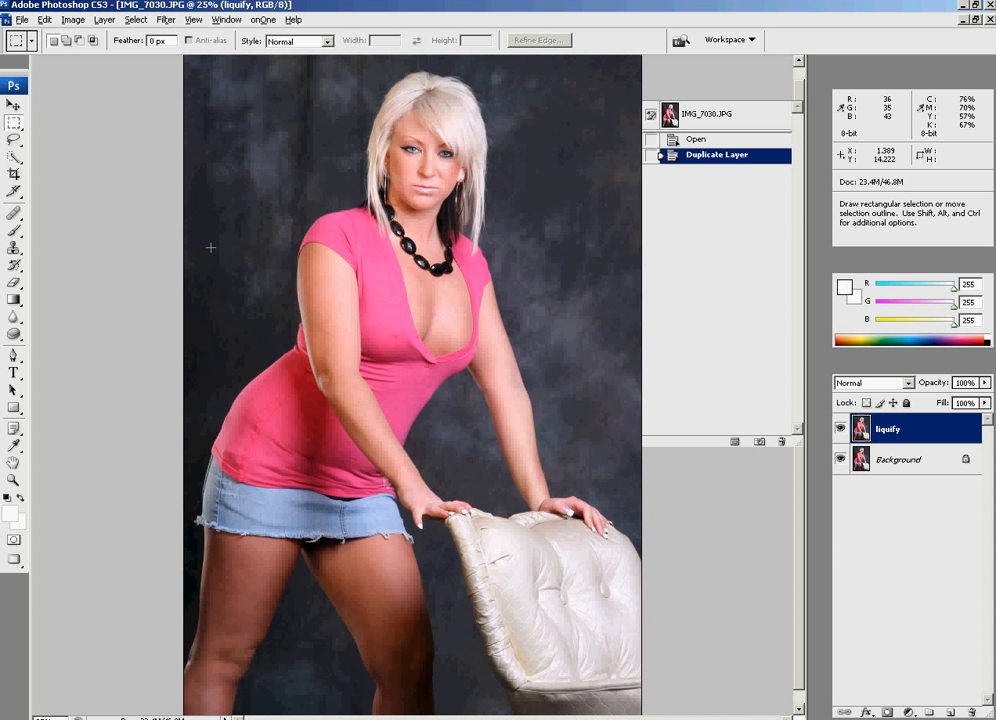
left_click_drag(184, 241, 427, 566)
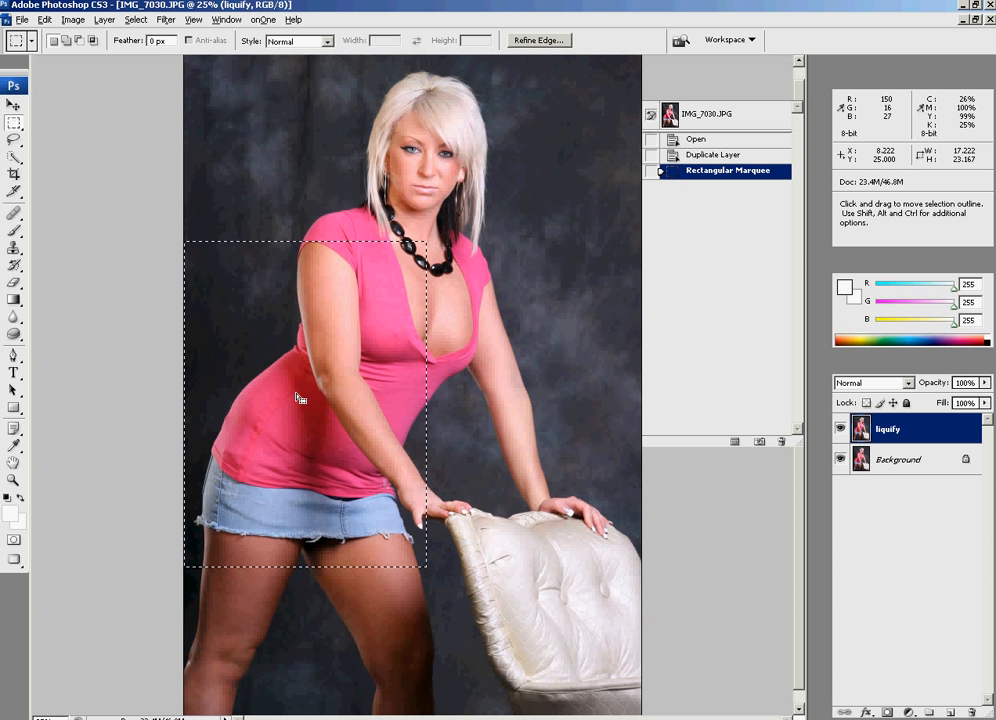
left_click_drag(298, 416, 297, 458)
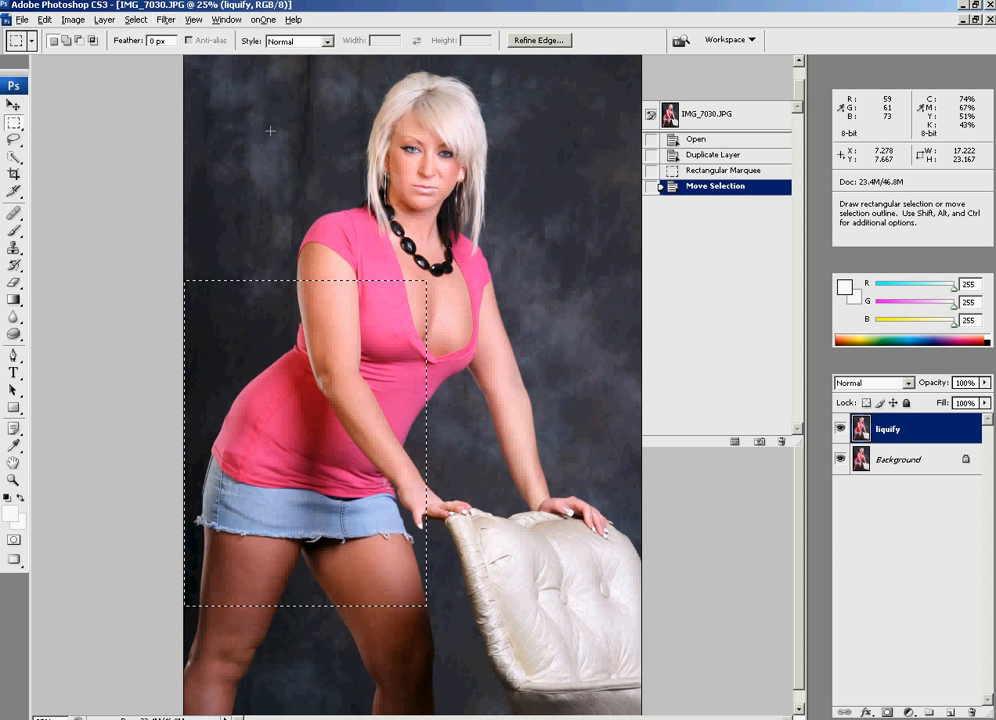
In the Liquify filter, freeze-mask the dark backdrop along the back and hips, enlarging the brush to 174
left_click(167, 21)
left_click(190, 103)
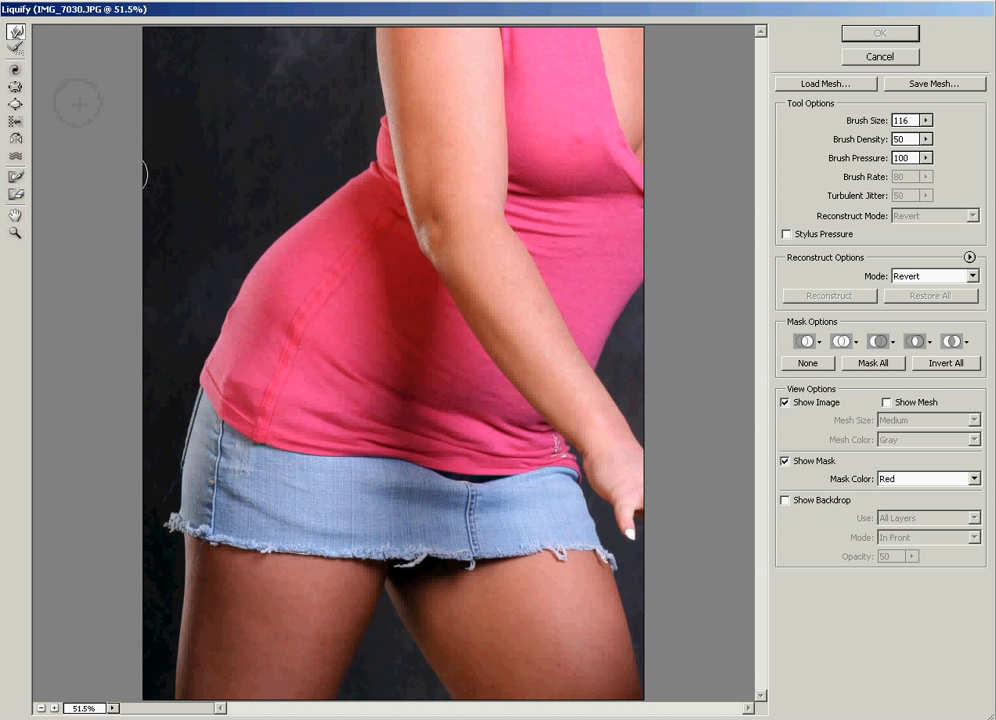
left_click(17, 177)
left_click(17, 177)
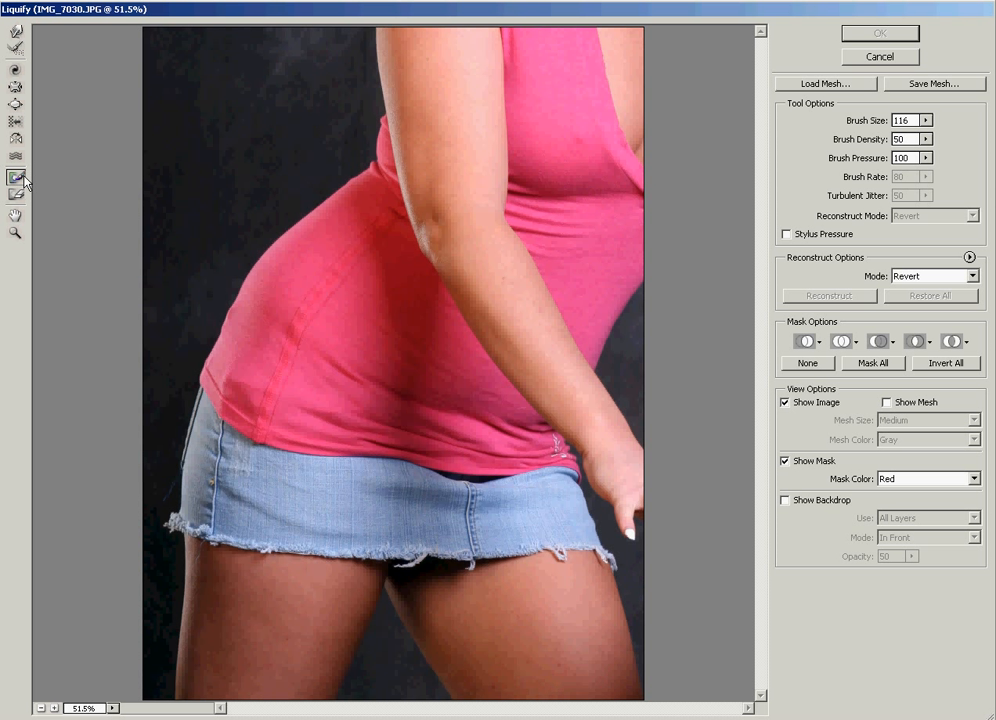
mouse_move(170, 58)
left_mouse_down()
mouse_move(145, 78)
mouse_move(182, 50)
mouse_move(153, 111)
left_mouse_up()
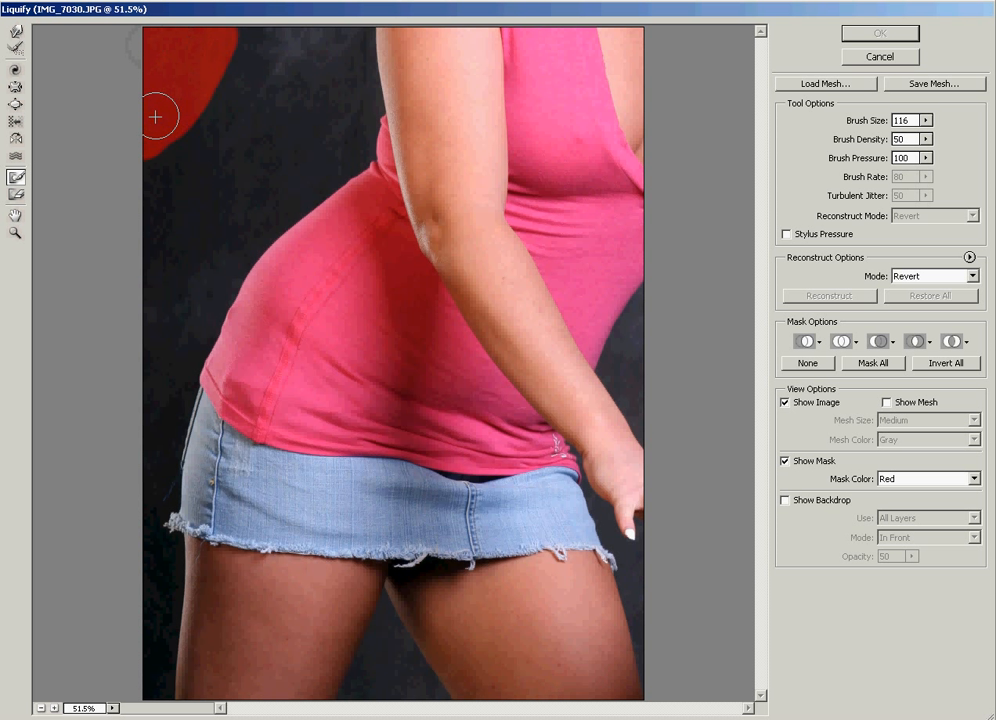
key("bracketright")
key("bracketright")
key("bracketright")
key("bracketright")
key("bracketright")
key("bracketright")
key("bracketright")
key("bracketright")
key("bracketright")
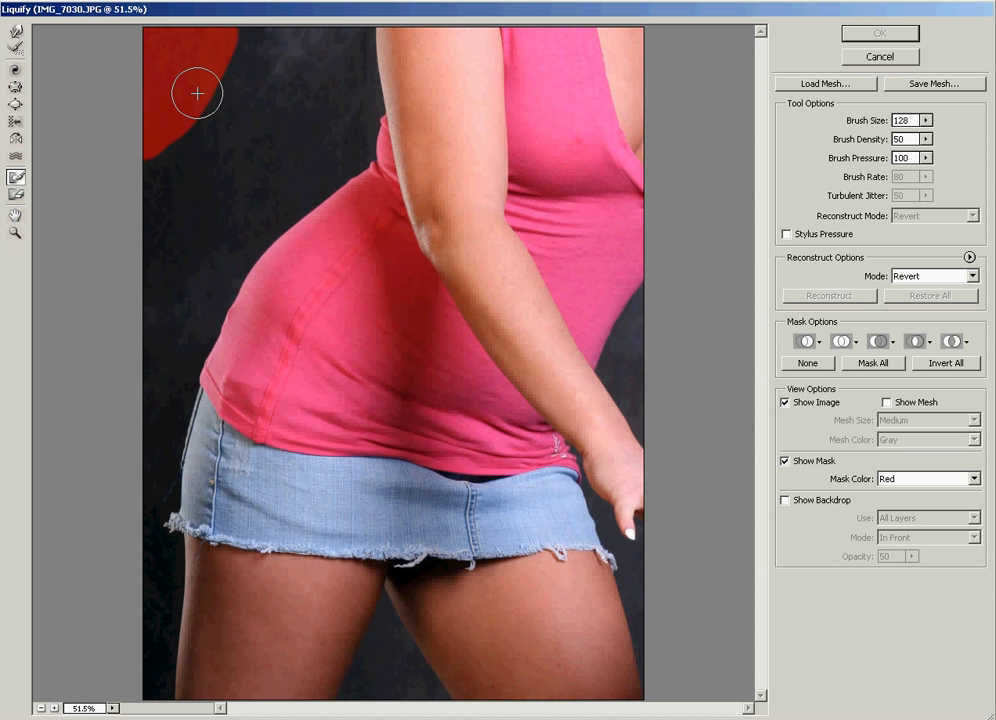
mouse_move(206, 91)
left_mouse_down()
mouse_move(282, 40)
mouse_move(268, 36)
mouse_move(353, 36)
mouse_move(340, 58)
mouse_move(238, 111)
mouse_move(162, 183)
mouse_move(198, 123)
mouse_move(148, 271)
mouse_move(164, 212)
mouse_move(145, 353)
mouse_move(160, 262)
mouse_move(236, 118)
mouse_move(222, 170)
mouse_move(264, 122)
mouse_move(276, 148)
mouse_move(327, 148)
mouse_move(341, 101)
mouse_move(200, 274)
mouse_move(149, 426)
mouse_move(147, 570)
left_mouse_up()
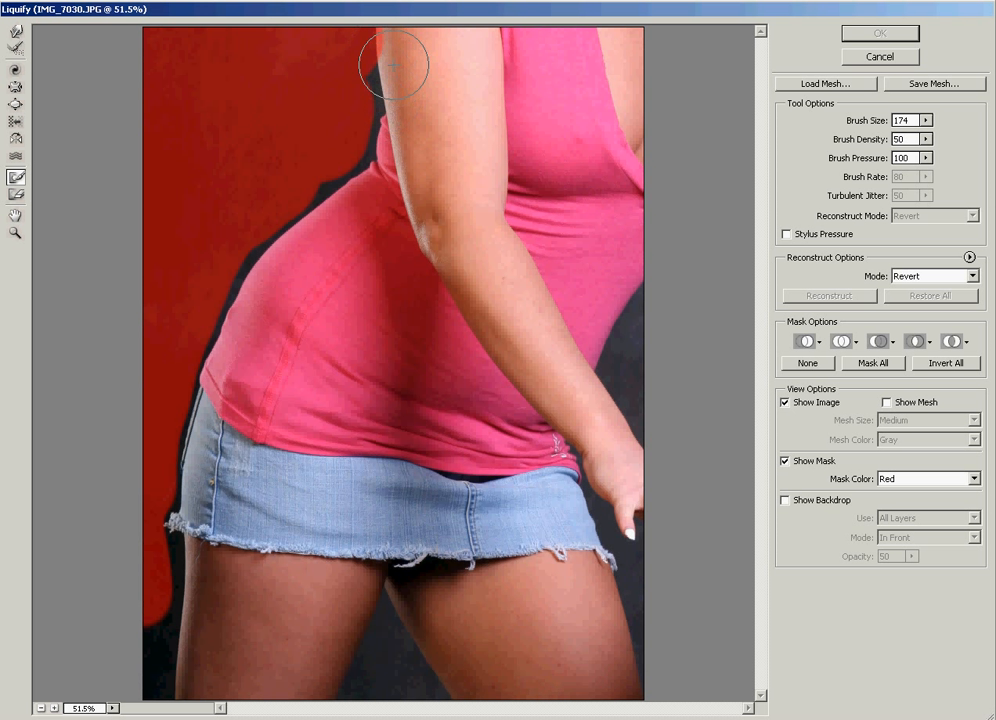
Try freeze-mask strokes across the upper arm and remove them with the Thaw Mask tool
left_click_drag(391, 60, 471, 102)
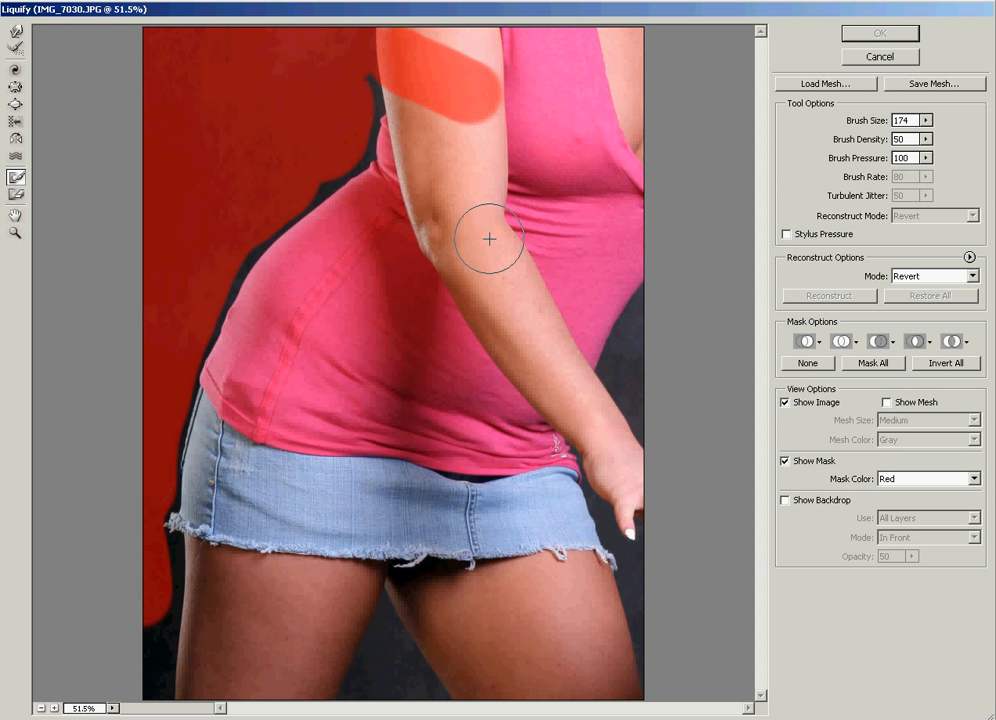
left_click(468, 102)
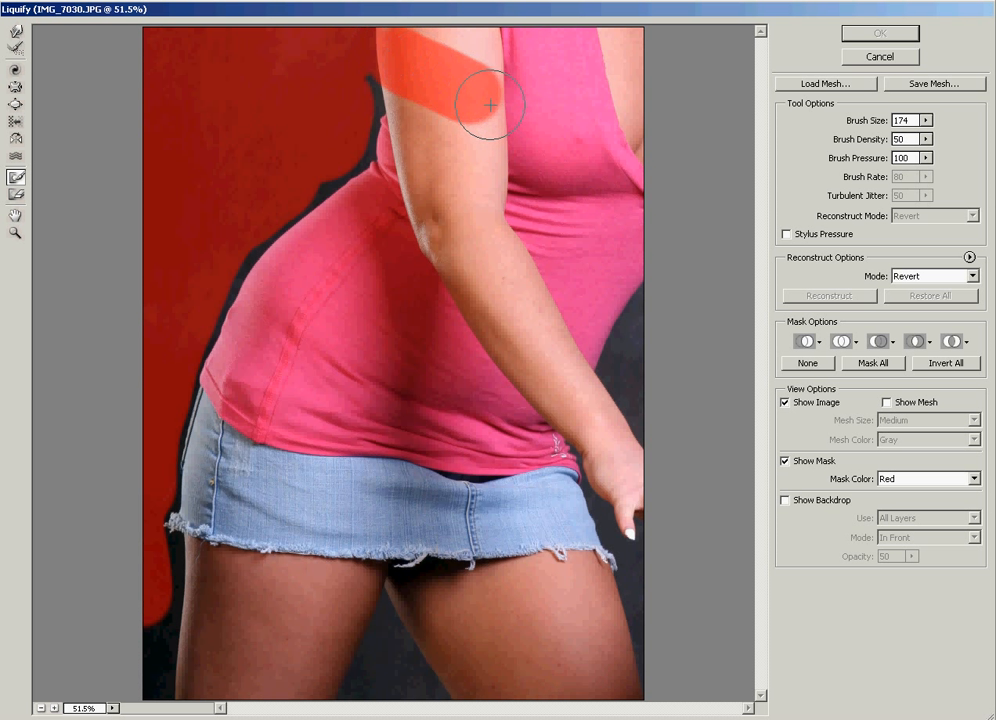
left_click(20, 196)
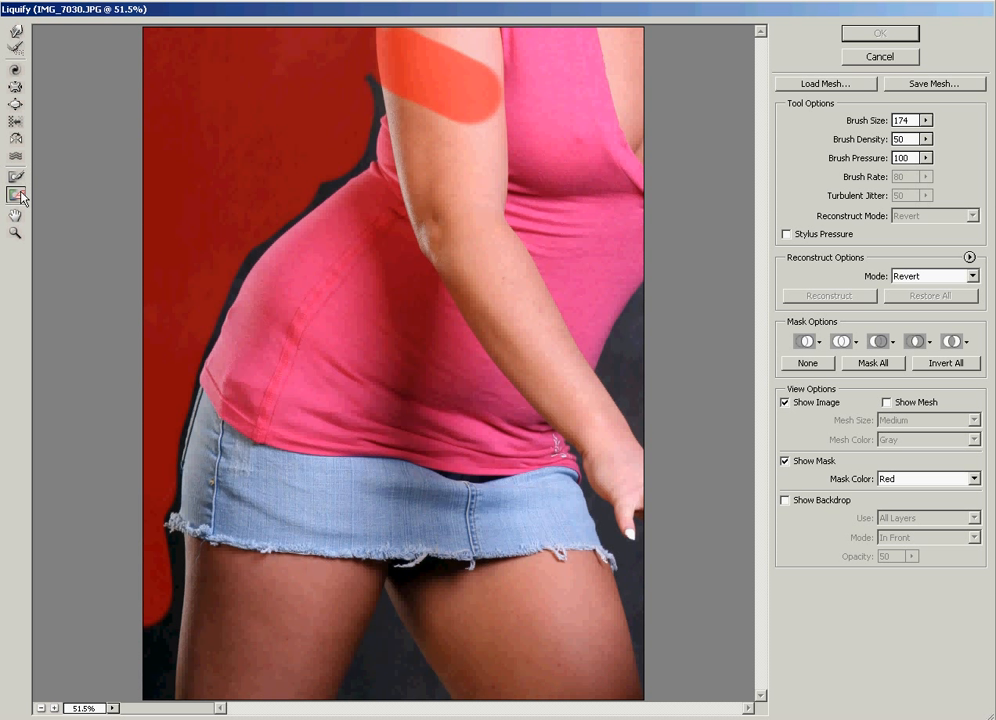
left_click(480, 110)
mouse_move(480, 110)
left_mouse_down()
mouse_move(500, 76)
mouse_move(460, 99)
mouse_move(456, 69)
mouse_move(427, 105)
mouse_move(429, 61)
mouse_move(409, 100)
mouse_move(412, 57)
left_mouse_up()
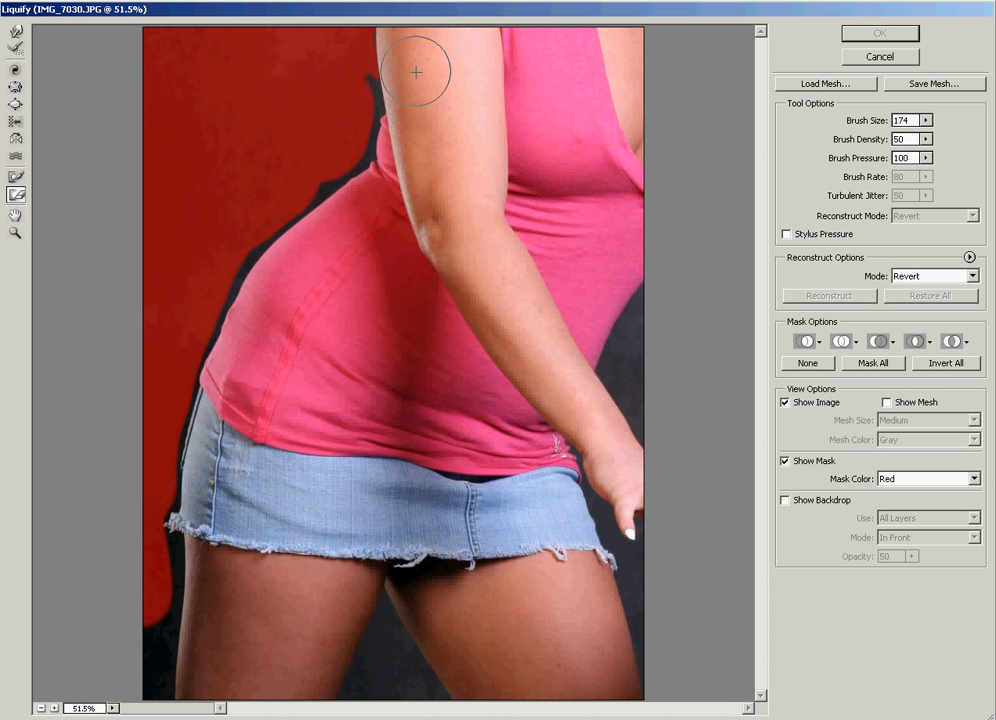
left_click(16, 176)
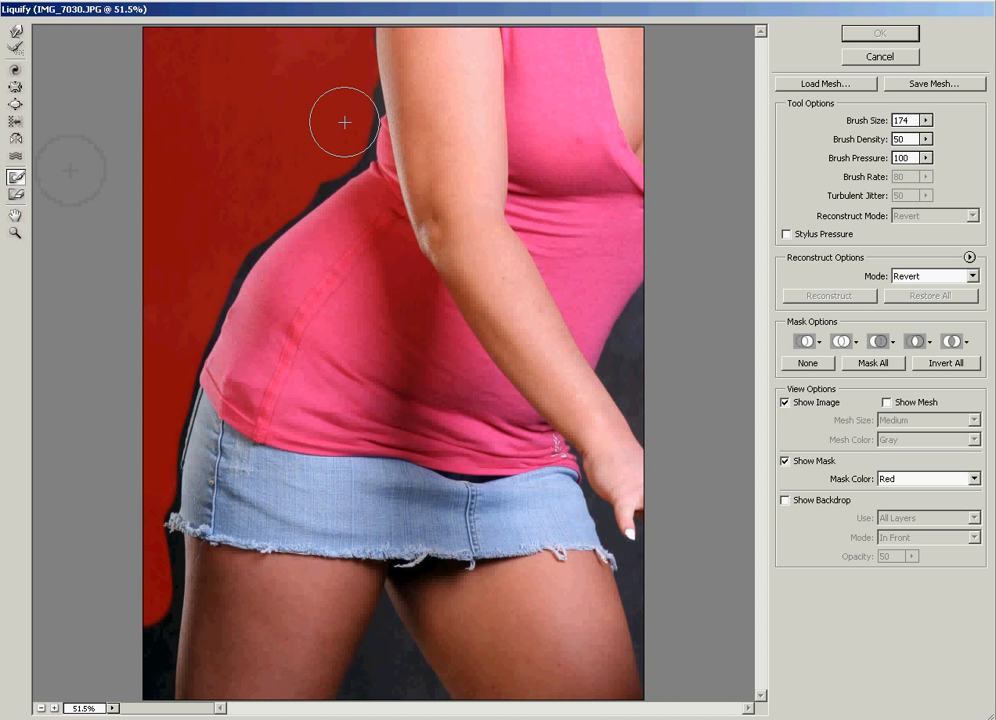
mouse_move(362, 71)
left_mouse_down()
mouse_move(367, 37)
mouse_move(355, 53)
mouse_move(400, 40)
left_mouse_up()
Thaw the mask at the arm's edge, plus two round spots and a curved band in the frozen backdrop
left_click(16, 194)
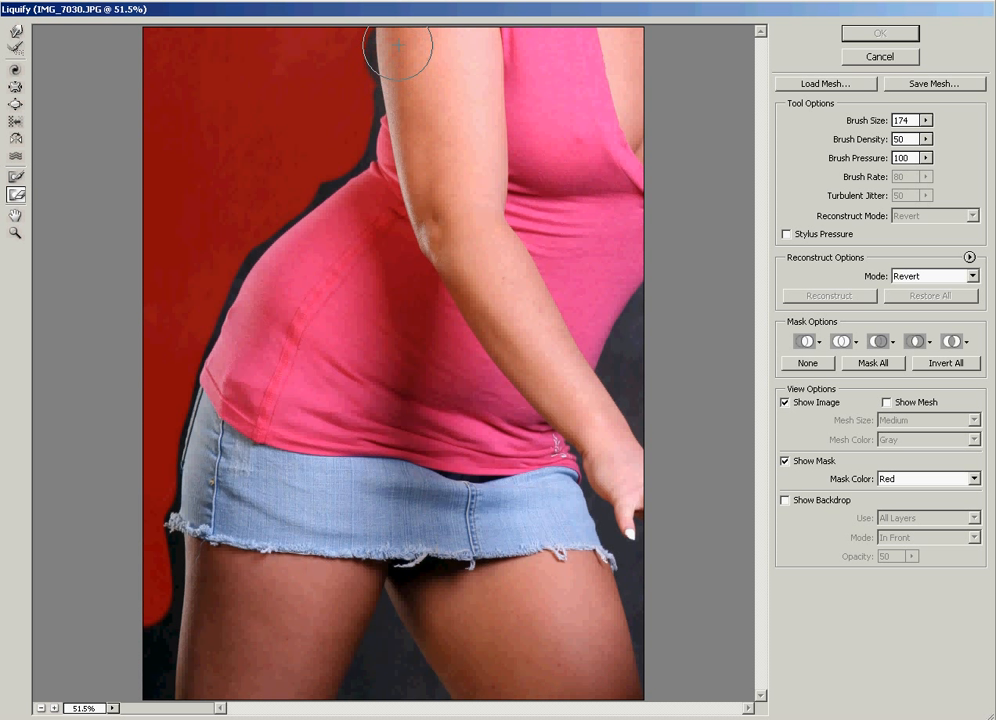
left_click(177, 118)
left_click(258, 87)
mouse_move(196, 189)
left_mouse_down()
mouse_move(239, 196)
mouse_move(269, 183)
mouse_move(318, 111)
left_mouse_up()
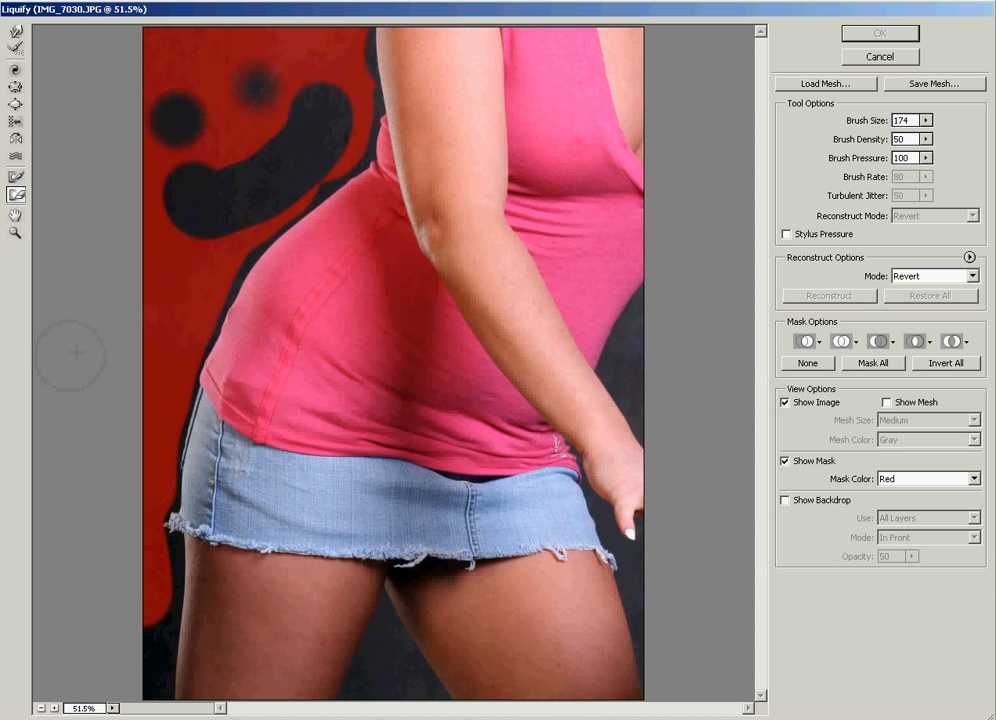
Reshape the pink shirt's back and hip contour with the Forward Warp tool at brush size 212
left_click(16, 32)
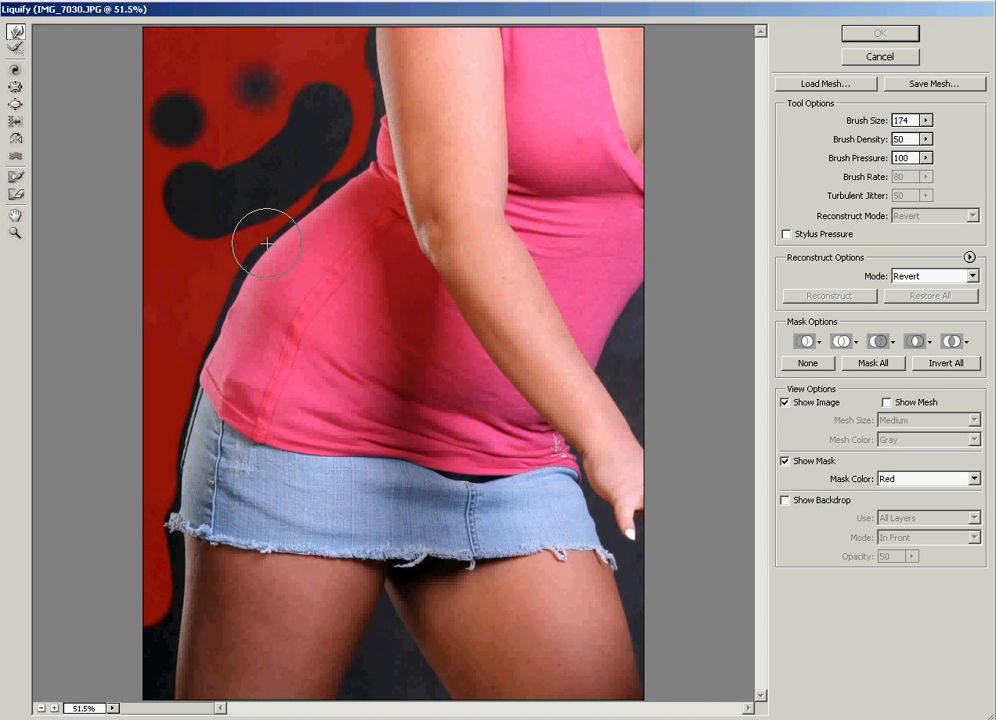
key("bracketright")
key("bracketright")
key("bracketright")
key("bracketright")
key("bracketright")
key("bracketright")
key("bracketright")
key("bracketright")
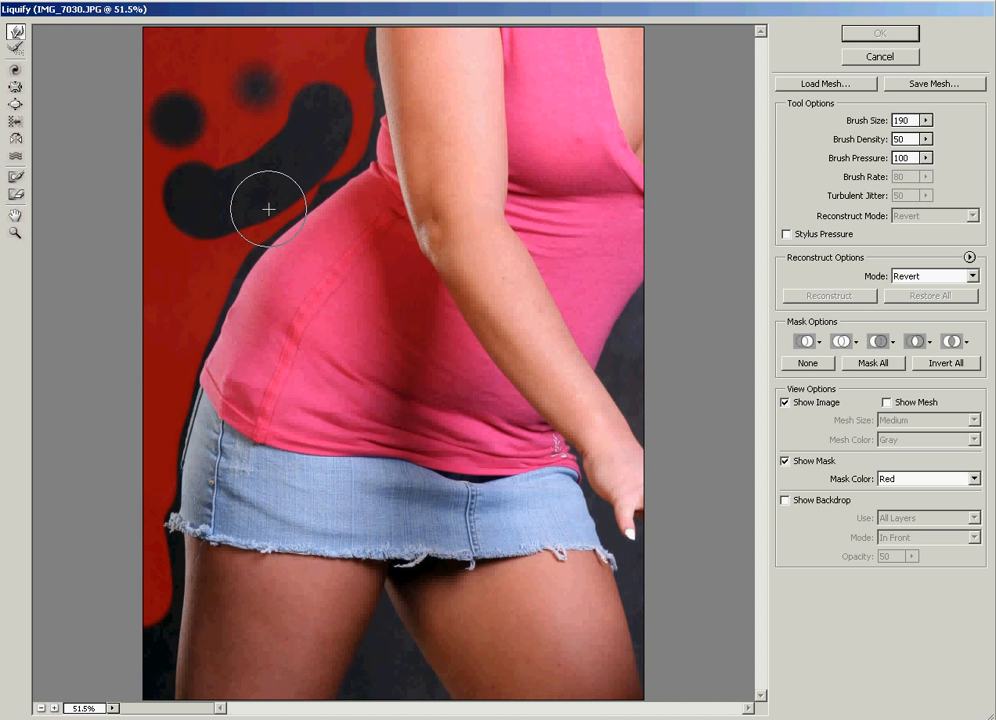
key("bracketright")
key("bracketright")
key("bracketright")
key("bracketright")
key("bracketright")
key("bracketright")
key("bracketright")
key("bracketright")
key("bracketright")
key("bracketright")
key("bracketright")
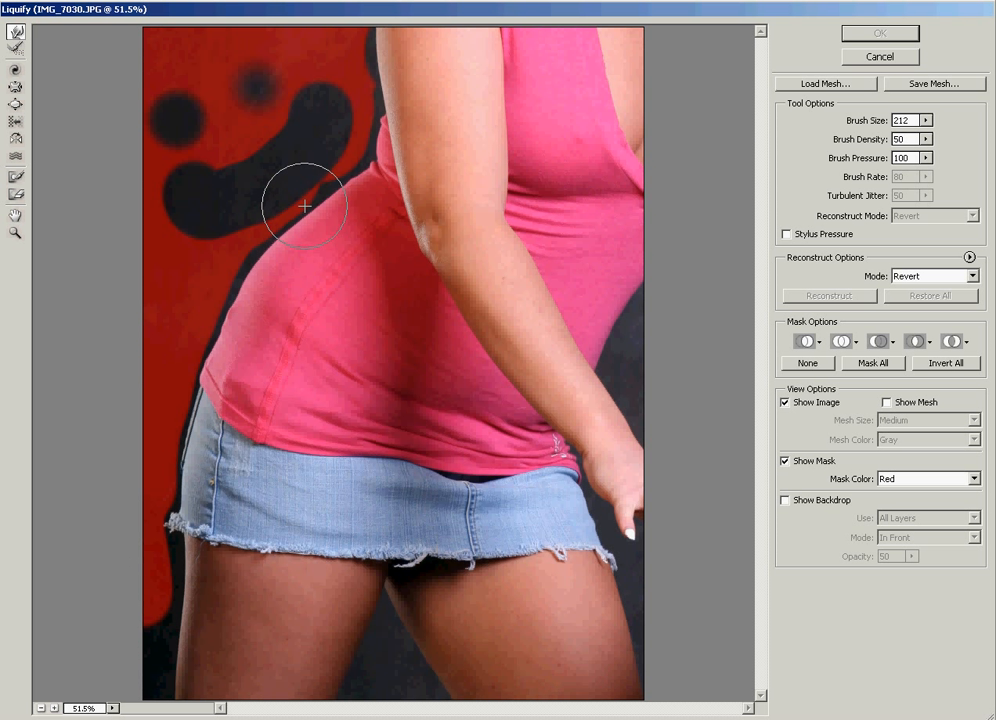
left_click_drag(307, 207, 266, 221)
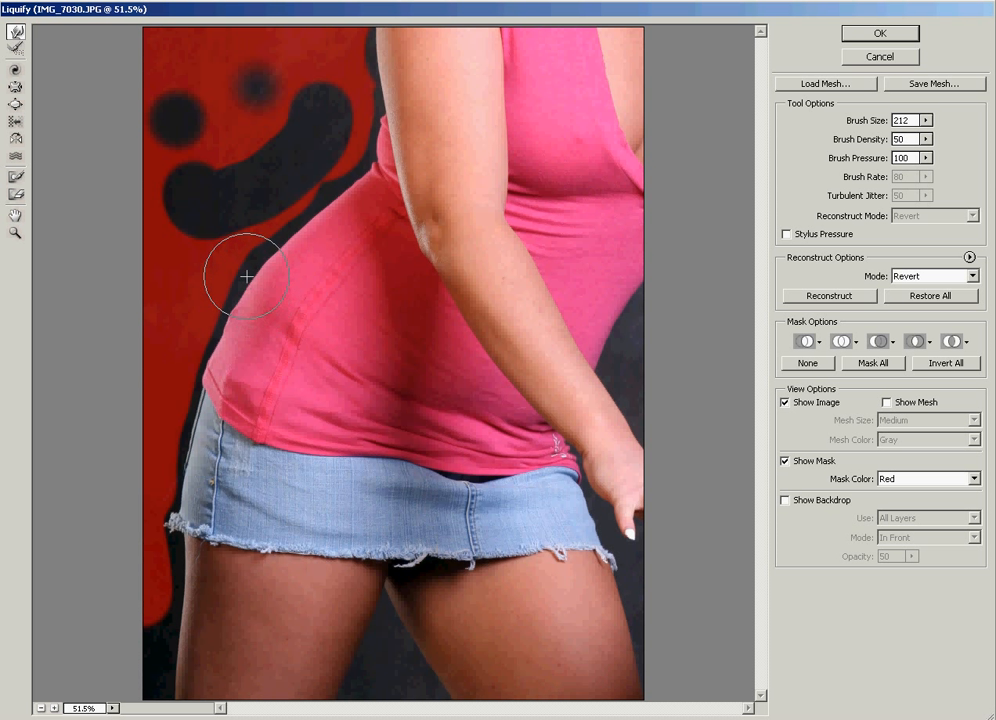
left_click_drag(297, 318, 262, 291)
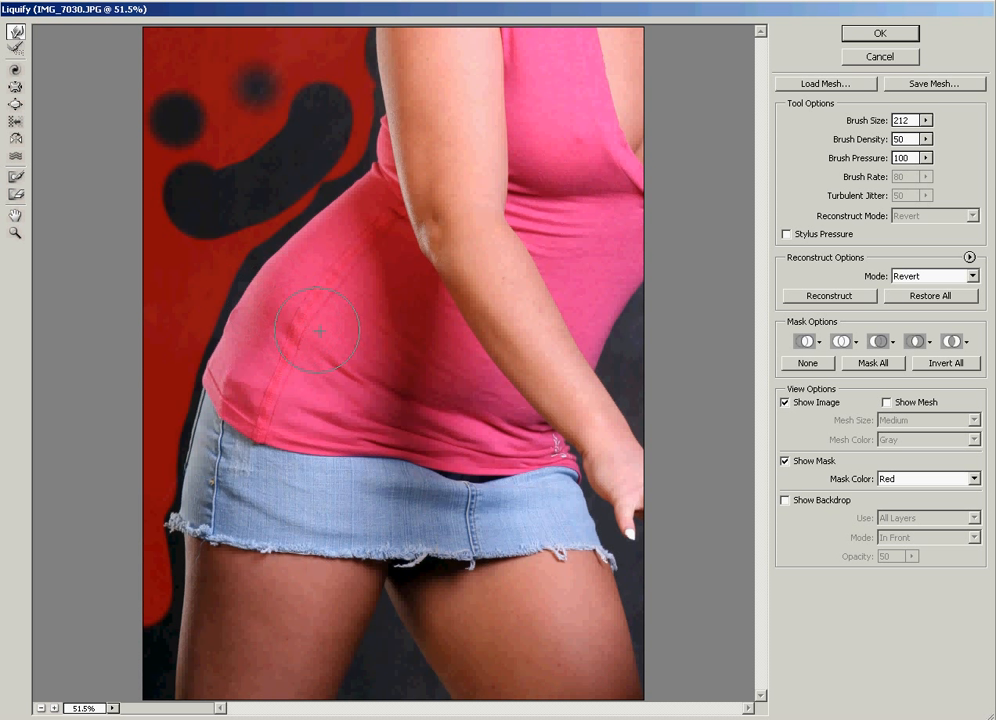
left_click_drag(331, 247, 297, 234)
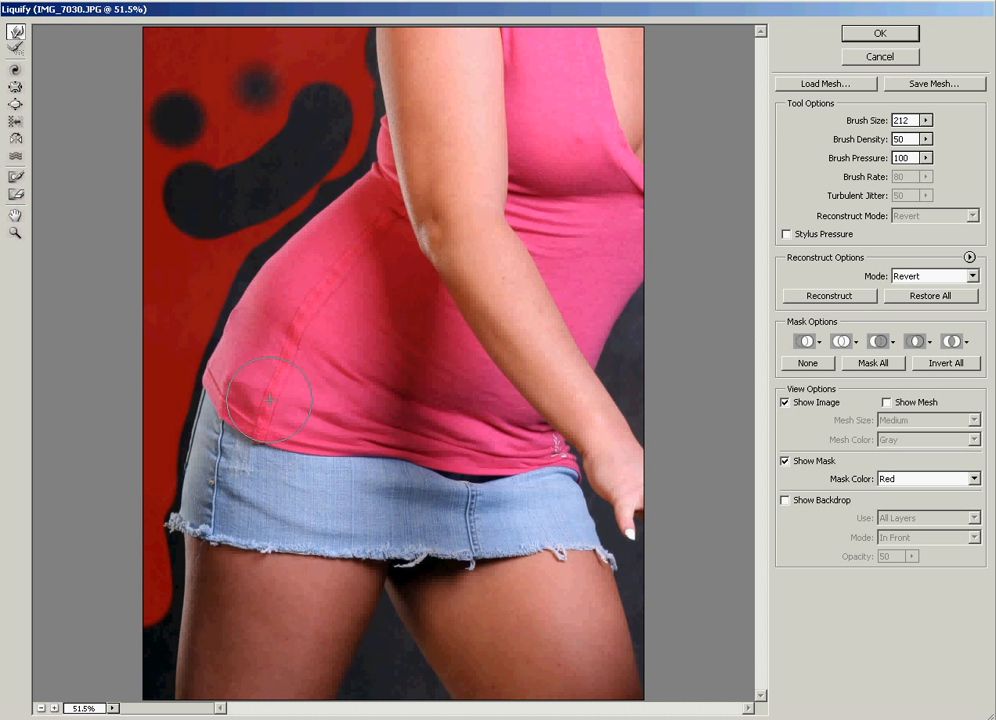
left_click_drag(293, 291, 339, 283)
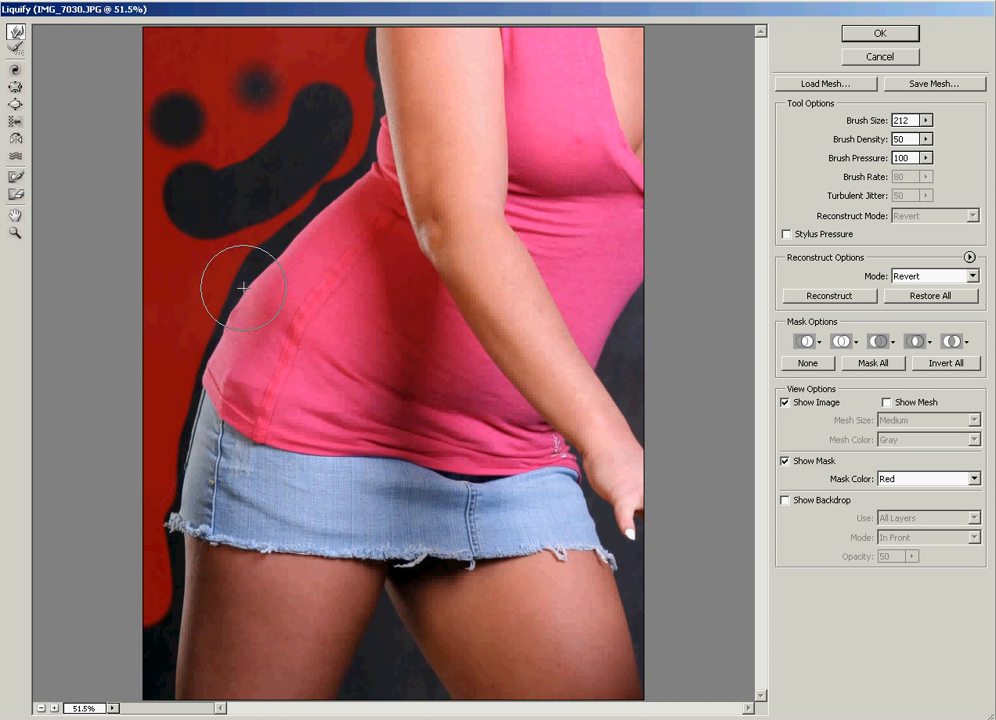
mouse_move(255, 276)
left_mouse_down()
mouse_move(271, 240)
mouse_move(390, 162)
left_mouse_up()
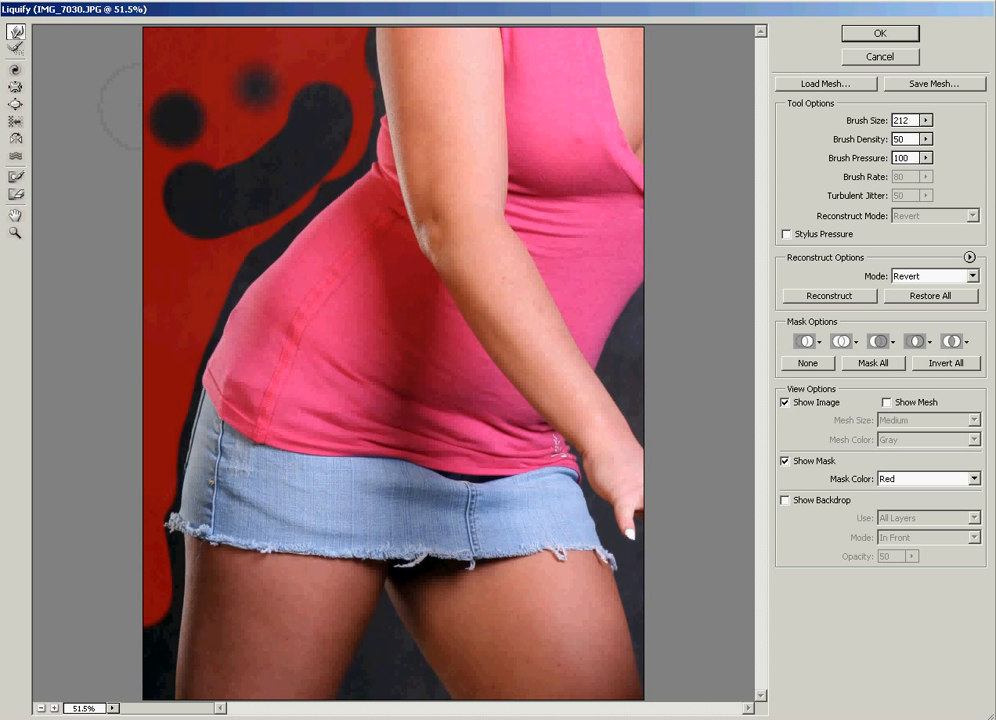
Freeze-mask the upper arm, the elbow and the adjoining middle area of the pink shirt
left_click(17, 182)
mouse_move(431, 93)
left_mouse_down()
mouse_move(427, 310)
mouse_move(440, 172)
mouse_move(430, 96)
mouse_move(436, 145)
mouse_move(433, 120)
mouse_move(456, 161)
mouse_move(464, 138)
mouse_move(459, 264)
mouse_move(477, 218)
mouse_move(465, 134)
mouse_move(431, 57)
mouse_move(412, 71)
mouse_move(383, 42)
mouse_move(418, 38)
mouse_move(434, 62)
mouse_move(458, 70)
mouse_move(473, 49)
mouse_move(432, 284)
mouse_move(437, 246)
mouse_move(345, 349)
mouse_move(384, 296)
mouse_move(364, 294)
mouse_move(359, 271)
mouse_move(389, 245)
left_mouse_up()
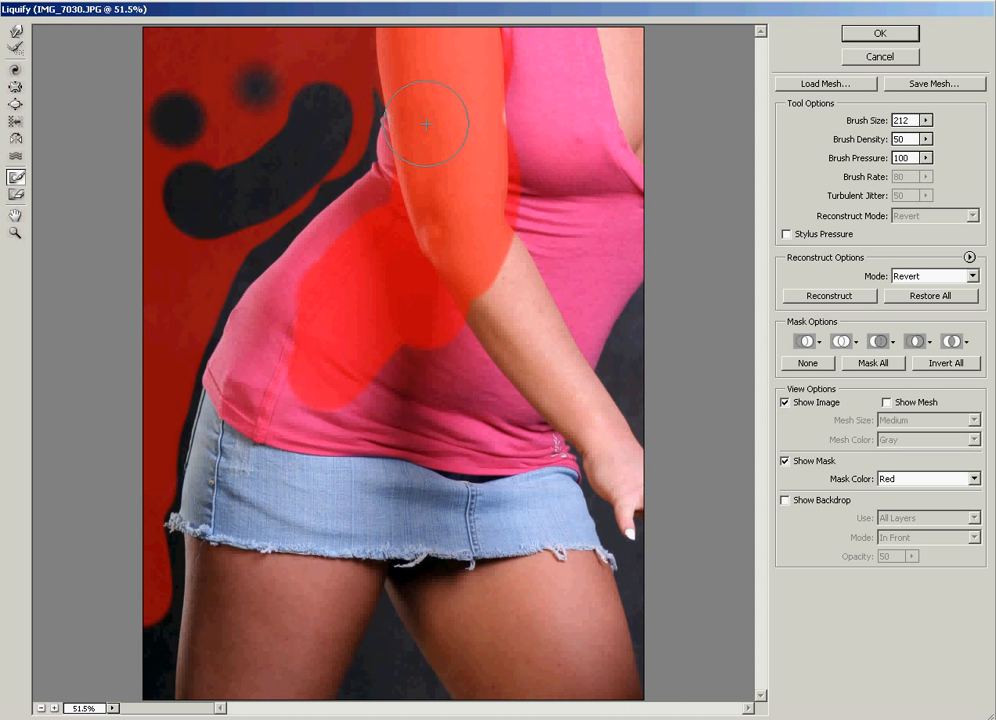
Forward-warp the waist contour beside the frozen arm, then apply the Liquify changes and clear the selection
left_click(16, 34)
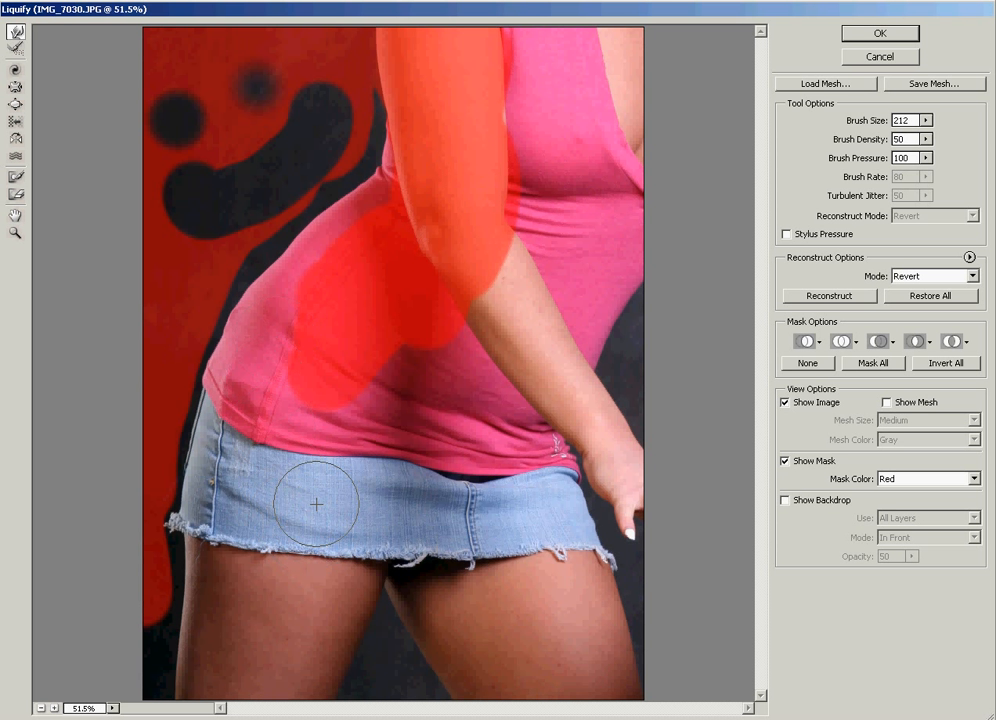
left_click(877, 36)
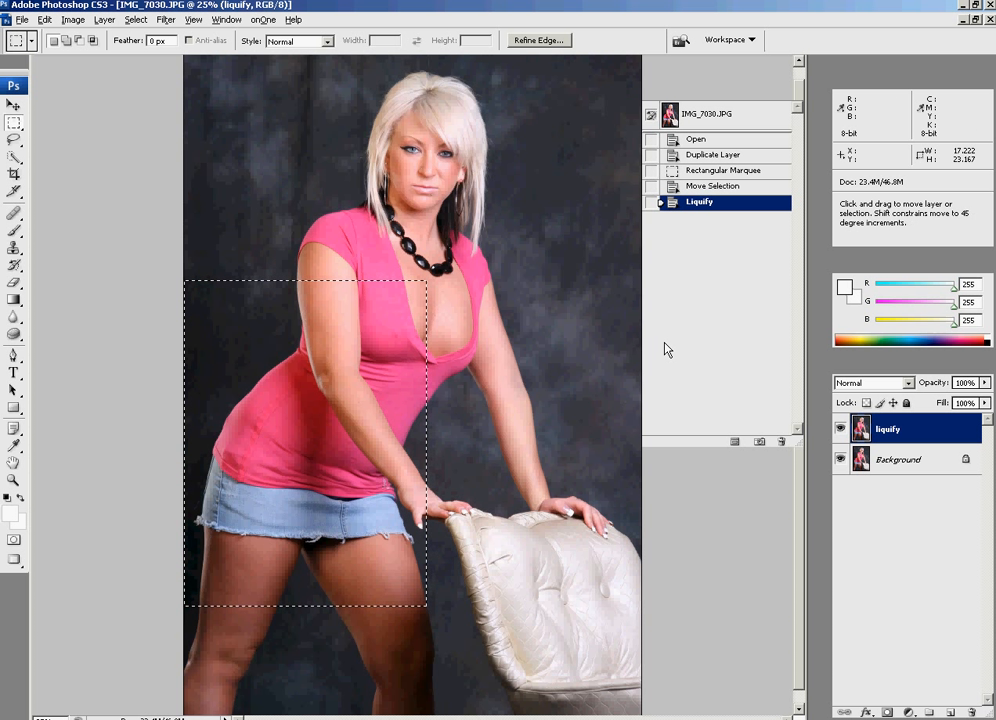
key("ctrl+d")
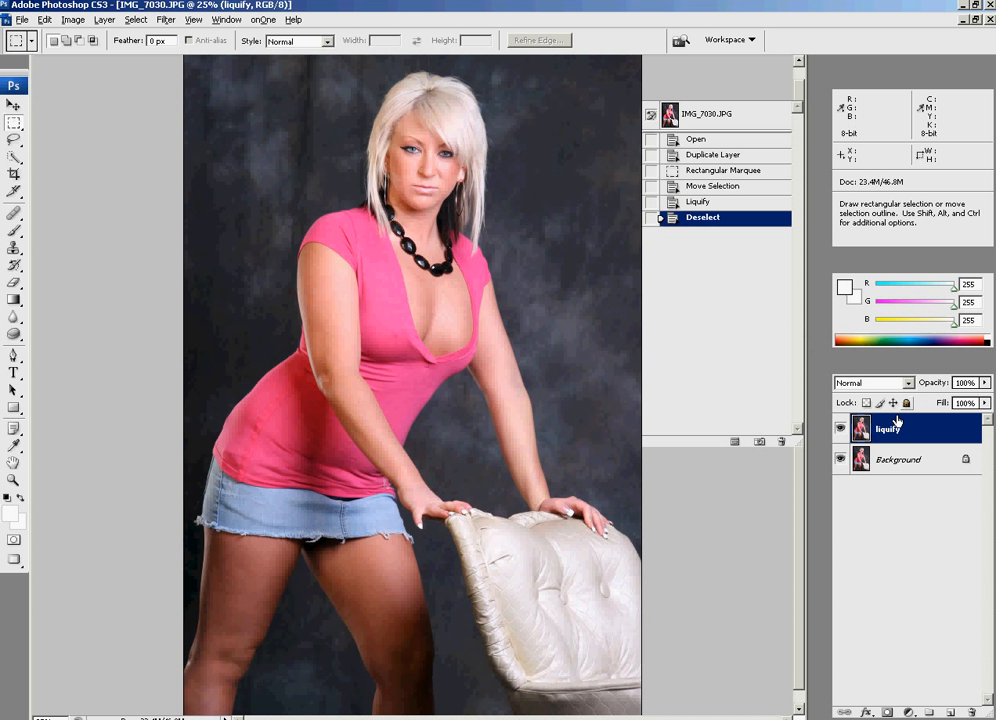
Compare the liquify layer's reshaping with the original photo by hiding and showing that layer
left_click(840, 428)
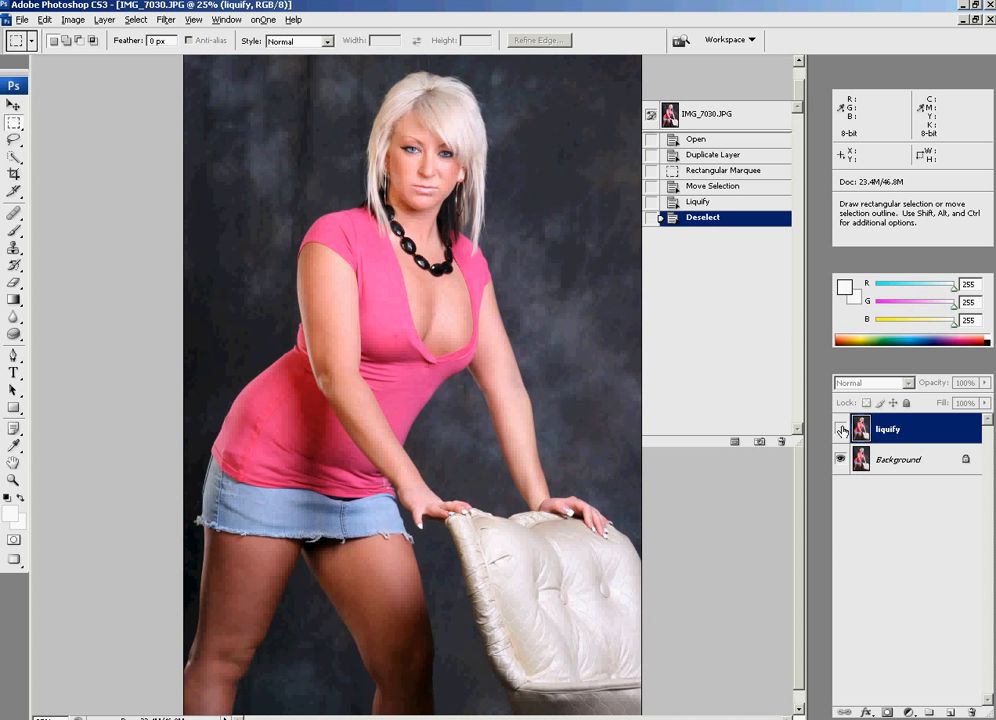
left_click(840, 428)
left_click(840, 428)
left_click(840, 428)
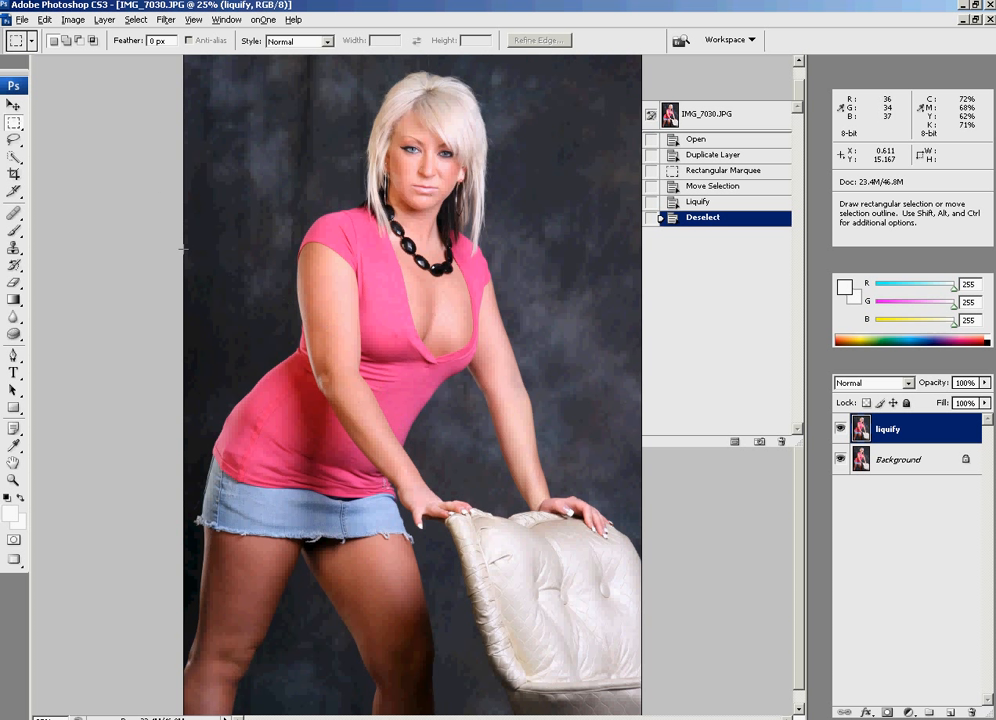
Duplicate the liquify layer within the same document and name the copy "boost"
left_click_drag(888, 433, 888, 443)
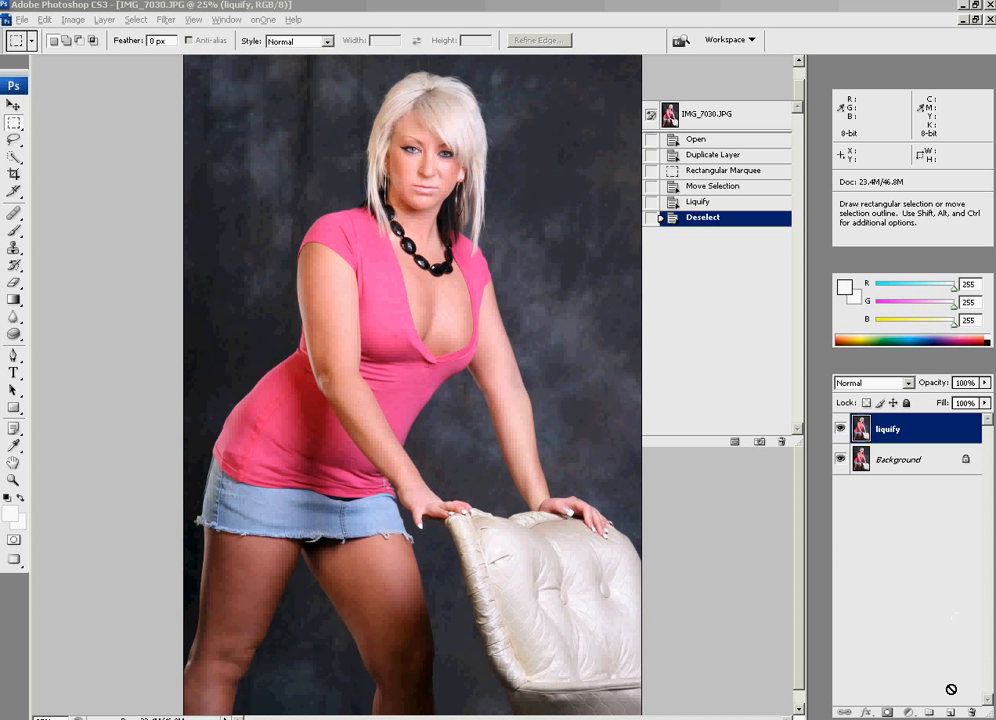
left_click_drag(950, 710, 950, 710)
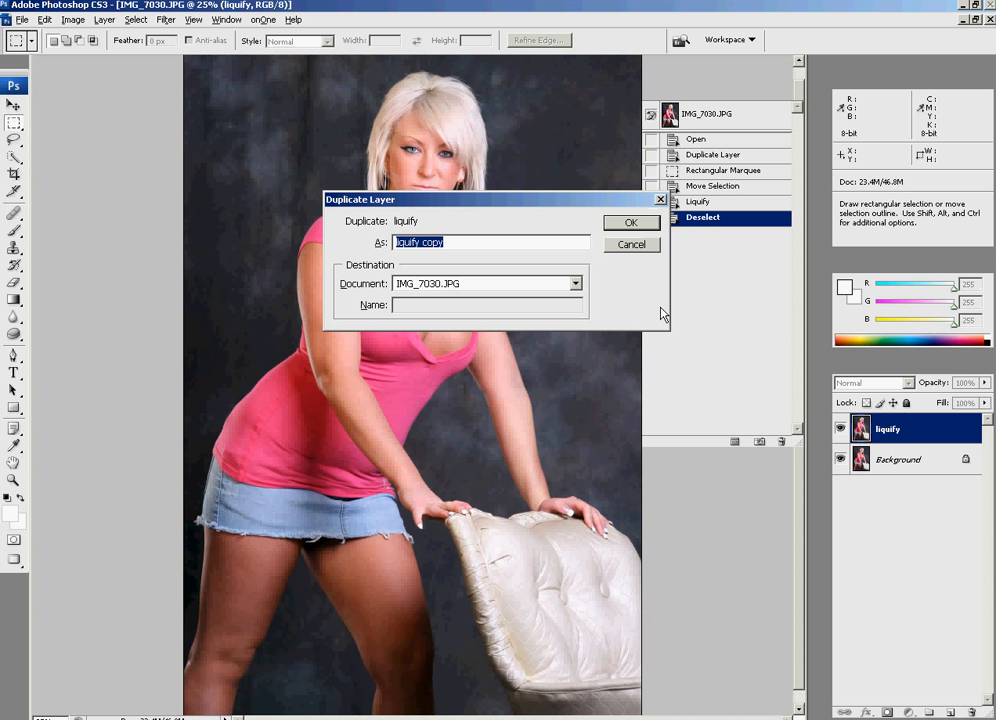
type("boost")
left_click(636, 227)
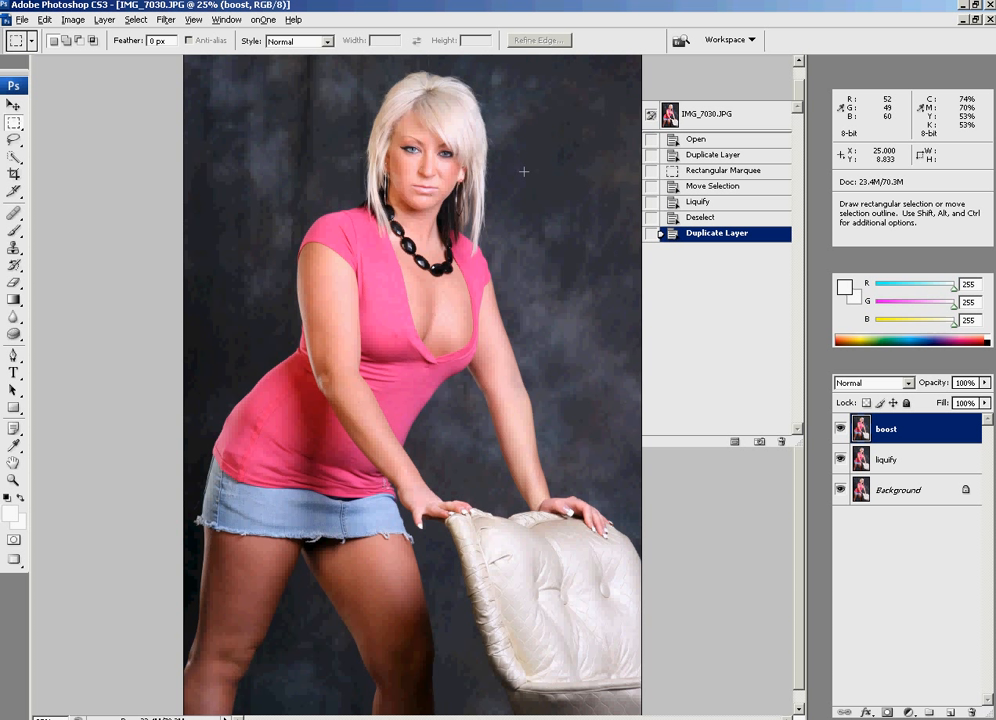
Liquify the boost layer, pushing the pink shirt's chest contour beside the far arm slightly outward with the Forward Warp tool at brush size 268
left_click(164, 22)
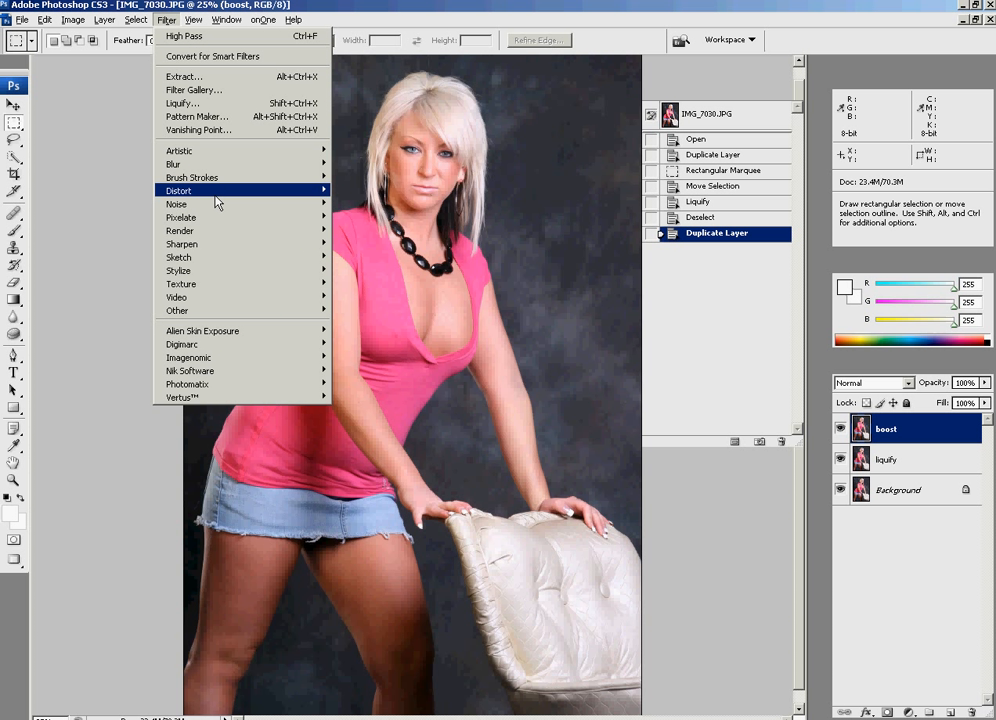
left_click(213, 110)
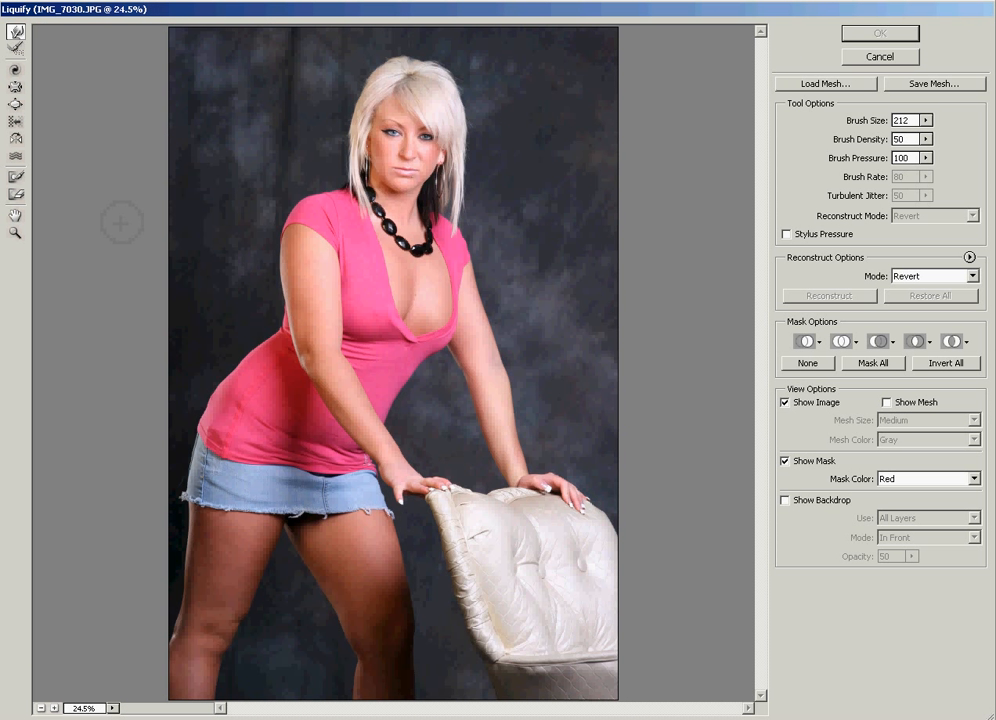
key("bracketright")
key("bracketright")
key("bracketright")
key("bracketright")
key("bracketright")
key("bracketright")
key("bracketright")
key("bracketright")
key("bracketright")
key("bracketright")
key("bracketright")
key("bracketright")
key("bracketright")
key("bracketright")
key("bracketright")
key("bracketright")
key("bracketright")
key("bracketright")
key("bracketright")
key("bracketright")
key("bracketright")
key("bracketright")
key("bracketright")
key("bracketright")
key("bracketright")
left_click(442, 309)
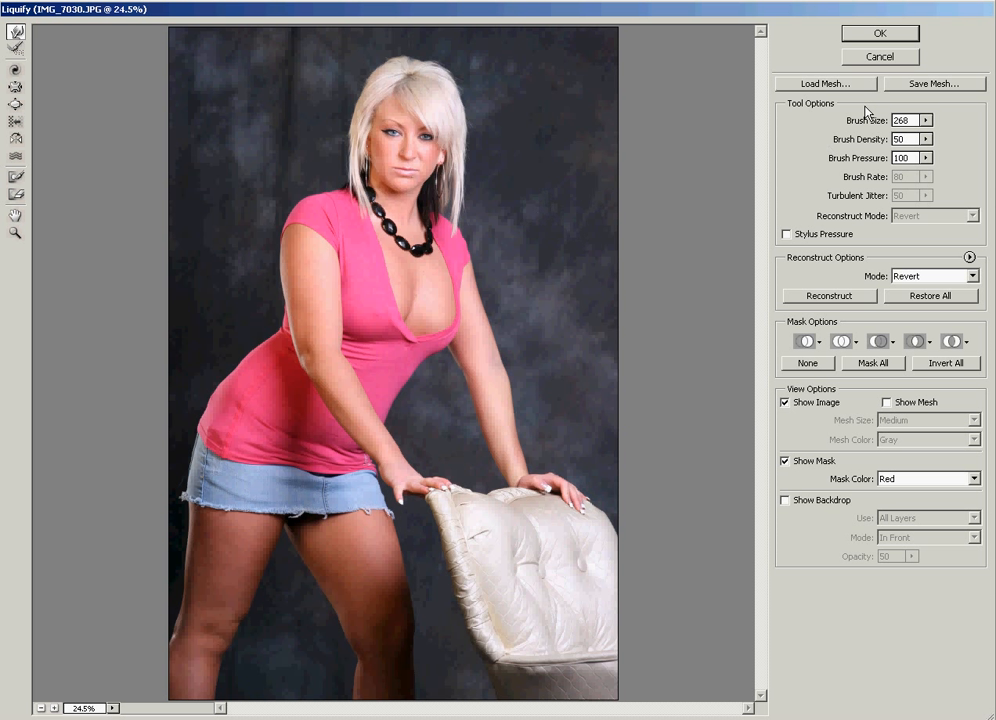
left_click(879, 35)
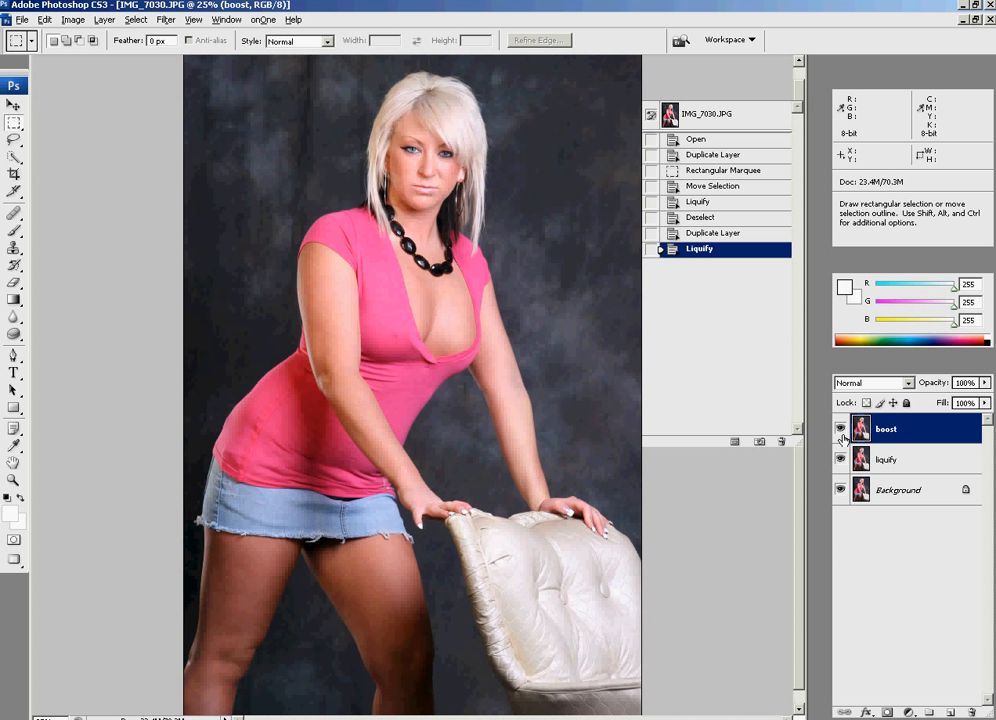
Compare the chest contour before and after the warp by repeatedly hiding and showing the boost layer
left_click(841, 430)
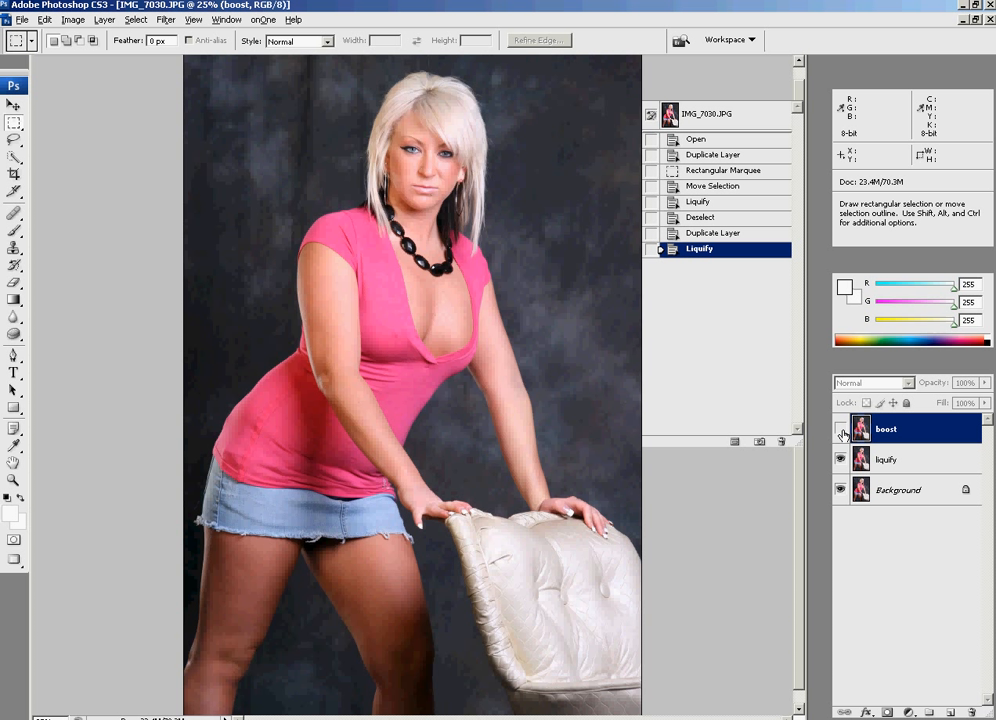
left_click(841, 430)
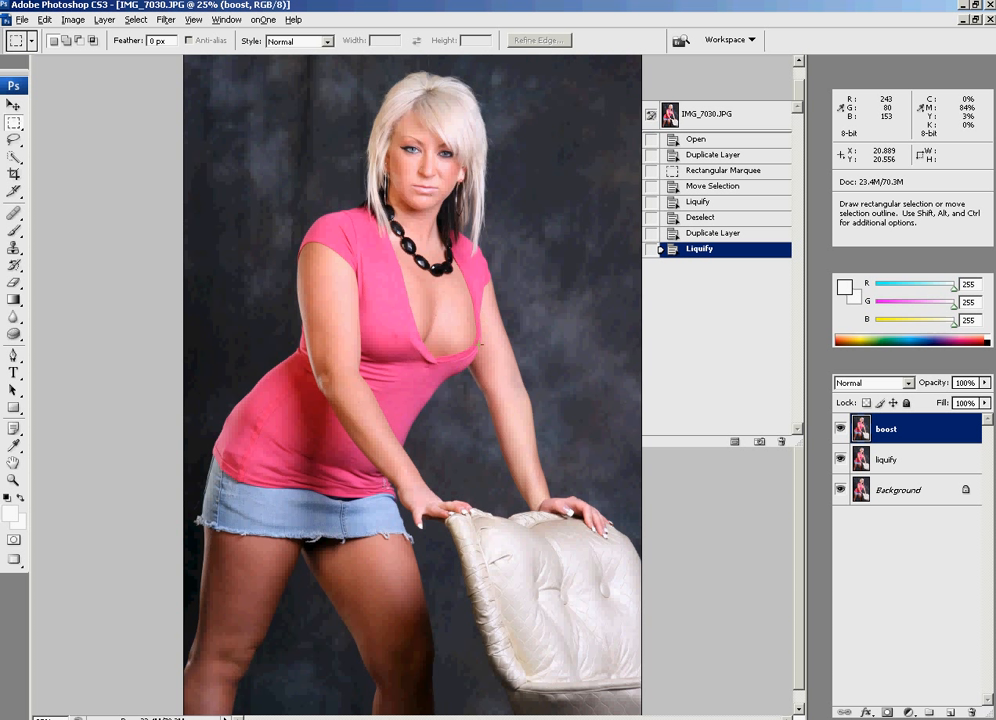
left_click(840, 429)
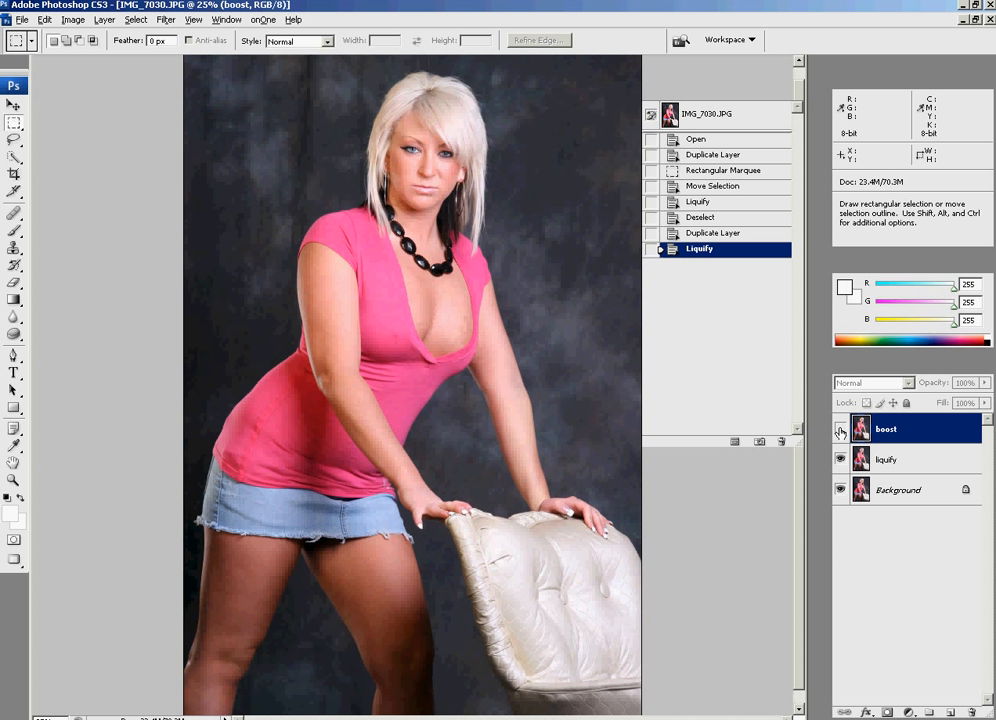
left_click(840, 429)
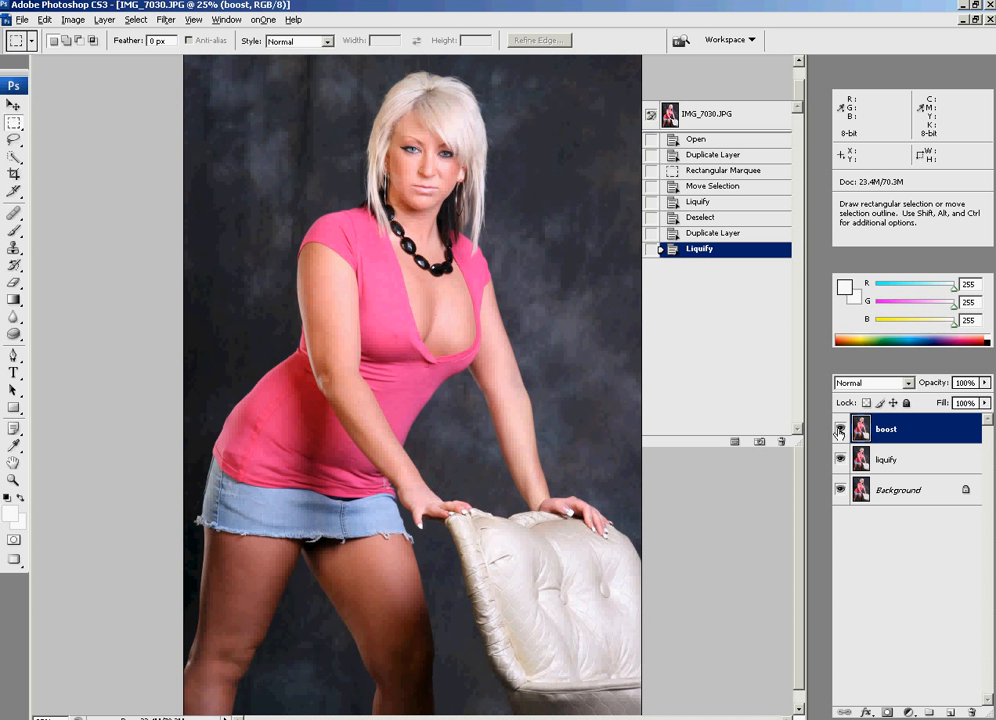
left_click(840, 429)
left_click(840, 429)
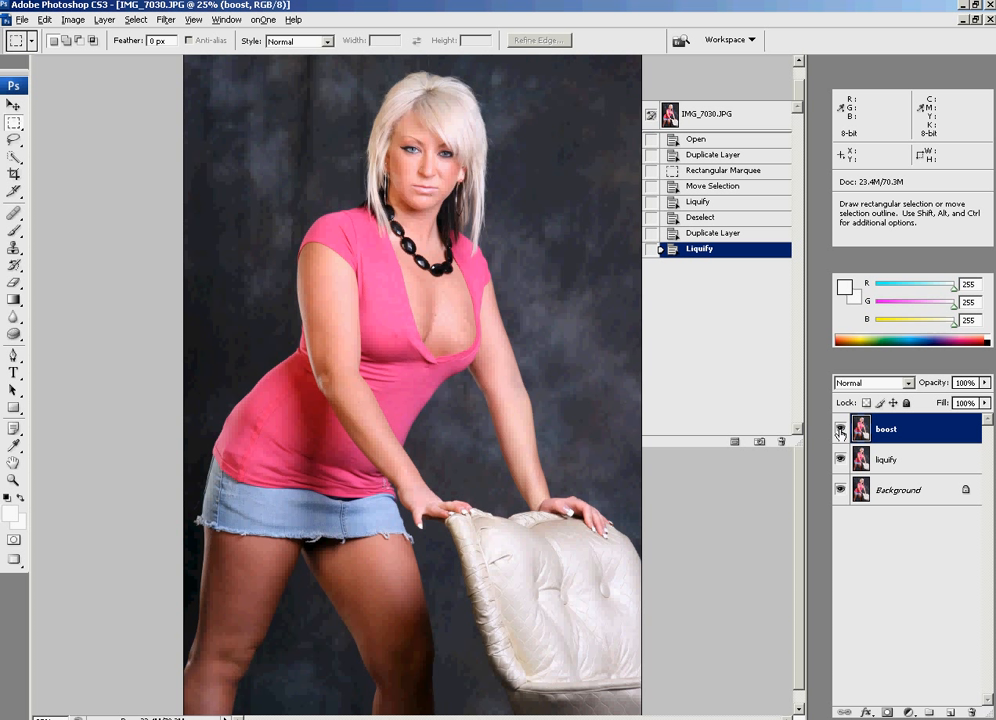